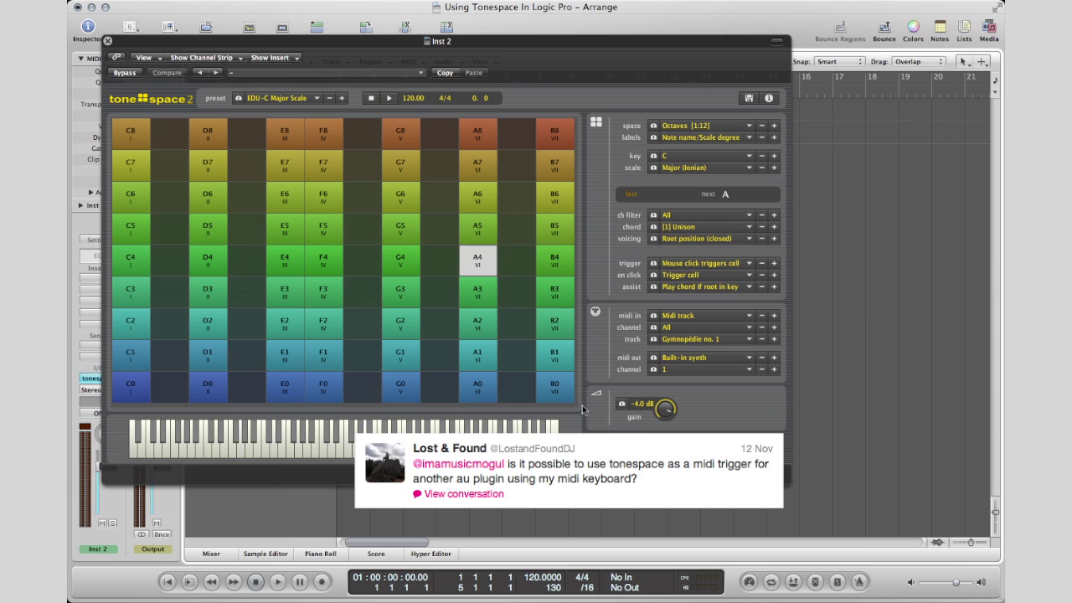
Audition single notes in the A and B columns of the tonespace grid across several octaves
click(554, 324)
click(555, 261)
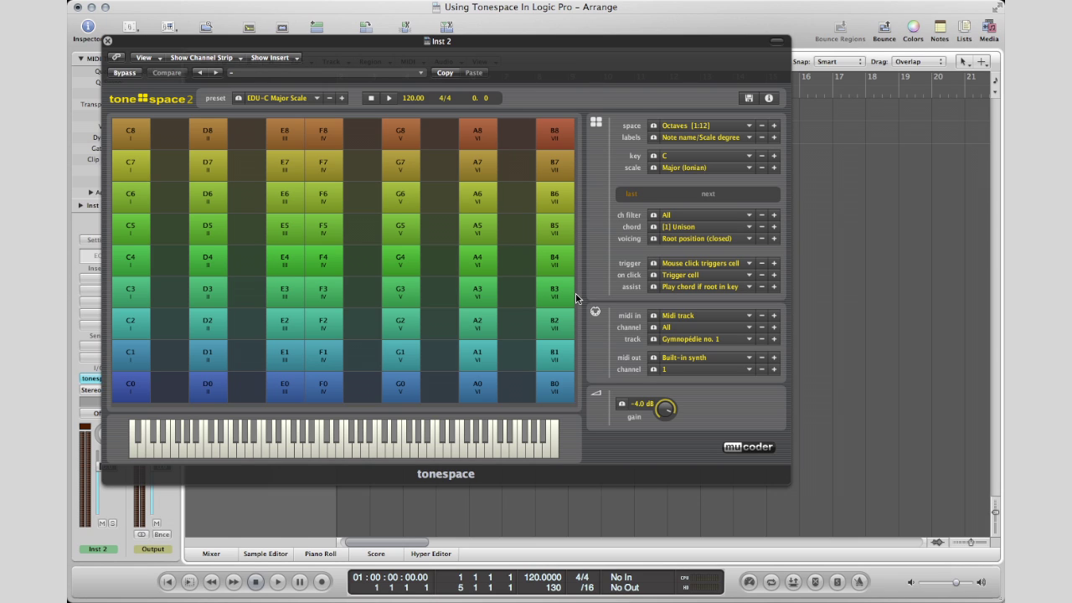
click(474, 206)
click(486, 318)
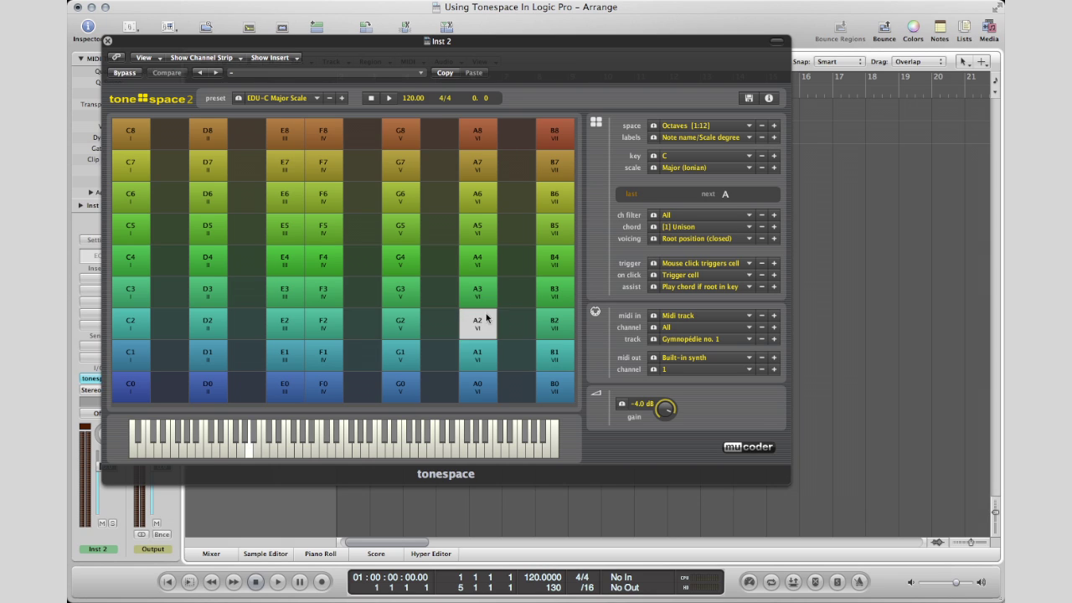
click(486, 317)
click(486, 289)
click(484, 263)
click(466, 301)
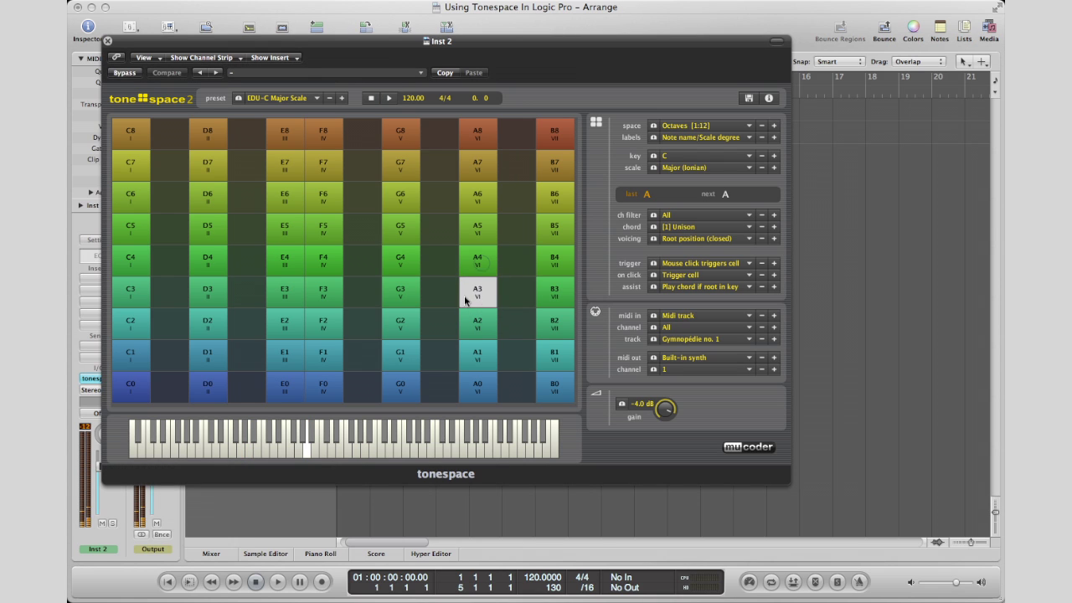
Load the EDU-C Major Chord preset in tonespace and audition the chords on the C3, D3 and E3 cells
click(282, 99)
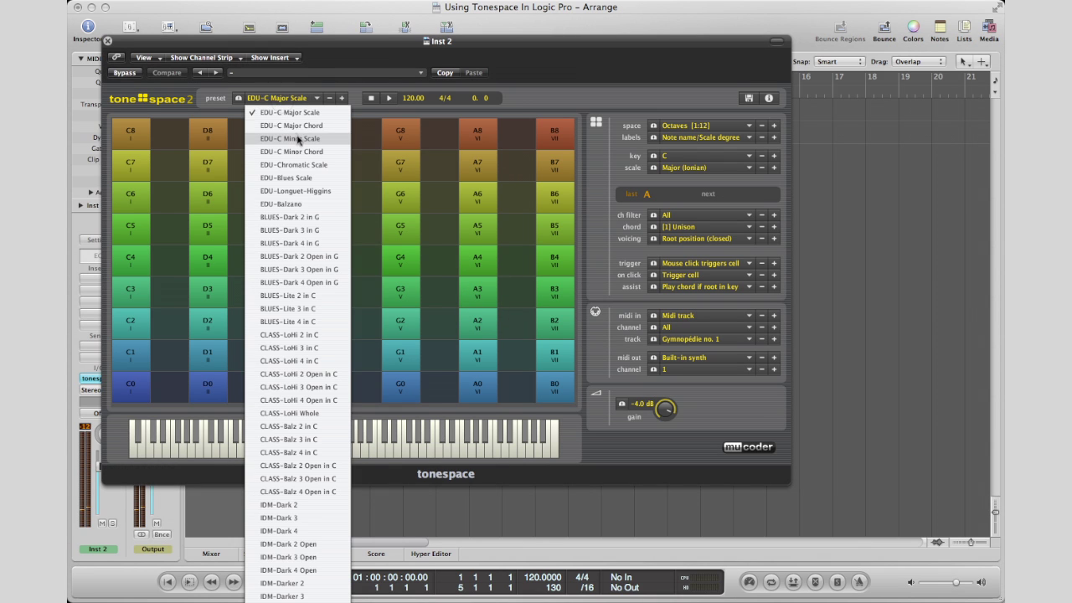
click(292, 125)
click(131, 292)
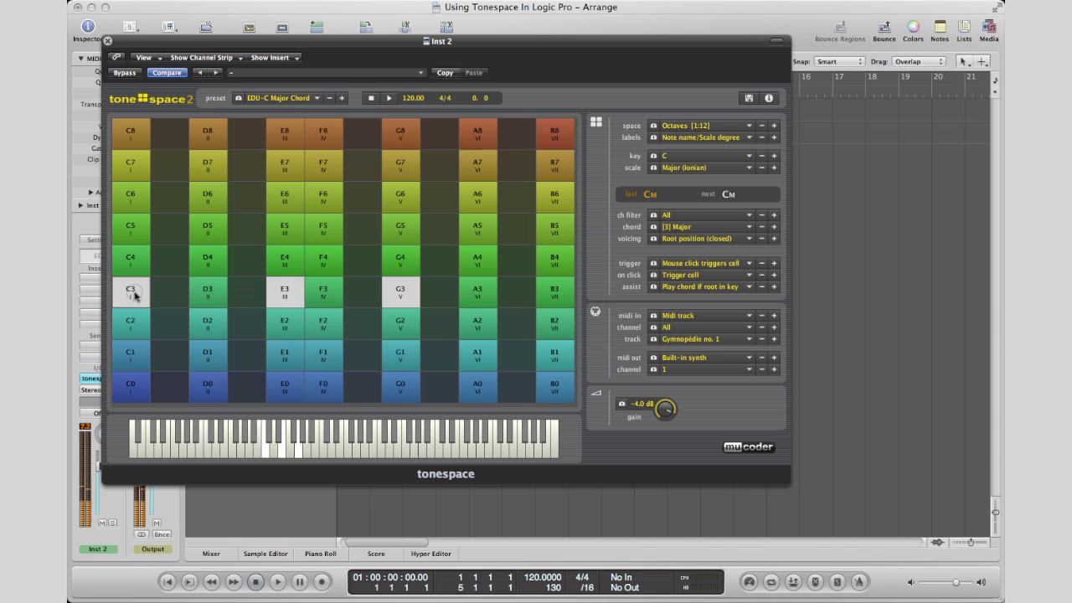
click(207, 293)
click(283, 294)
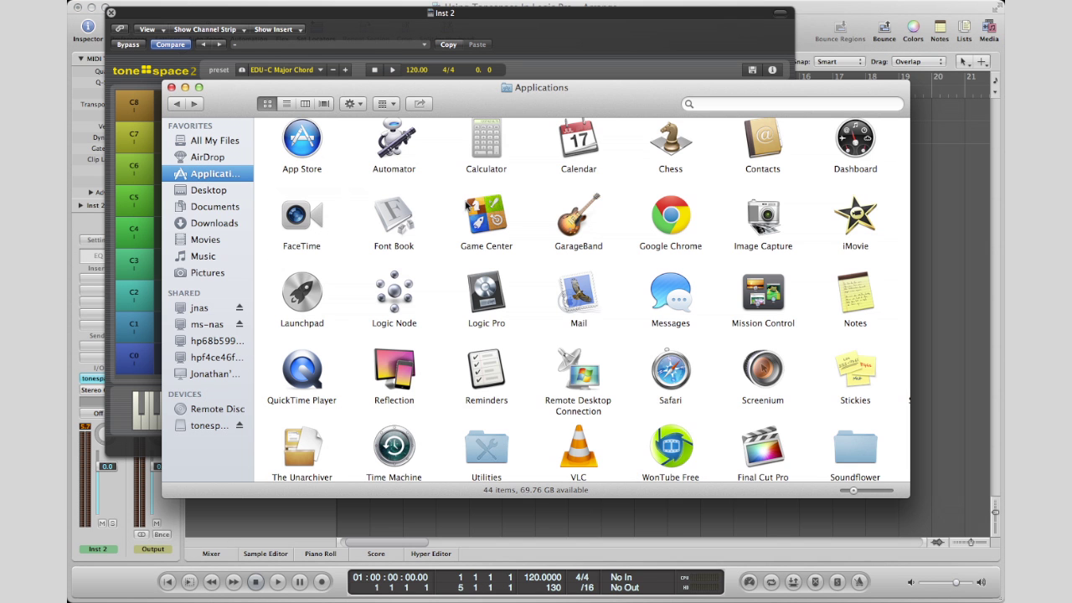
Open the Utilities folder inside Applications and launch Audio MIDI Setup
click(492, 448)
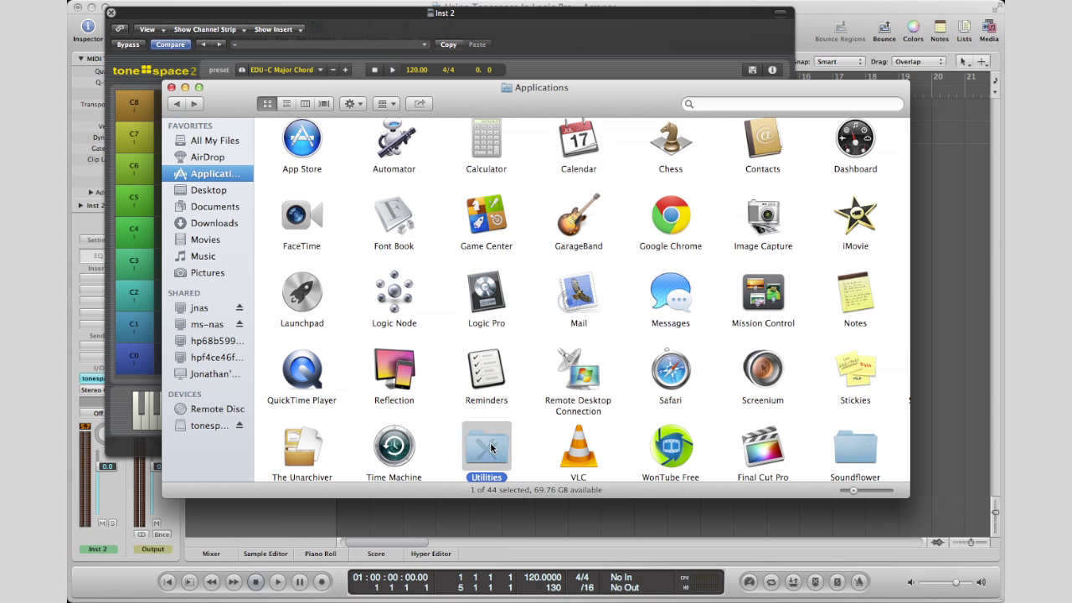
double_click(491, 449)
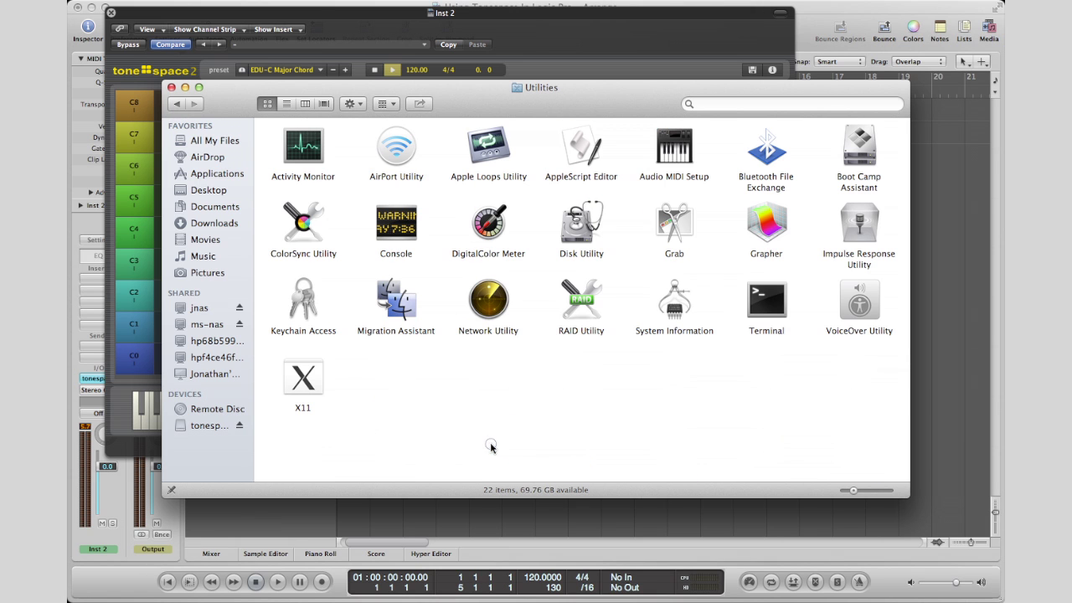
double_click(677, 147)
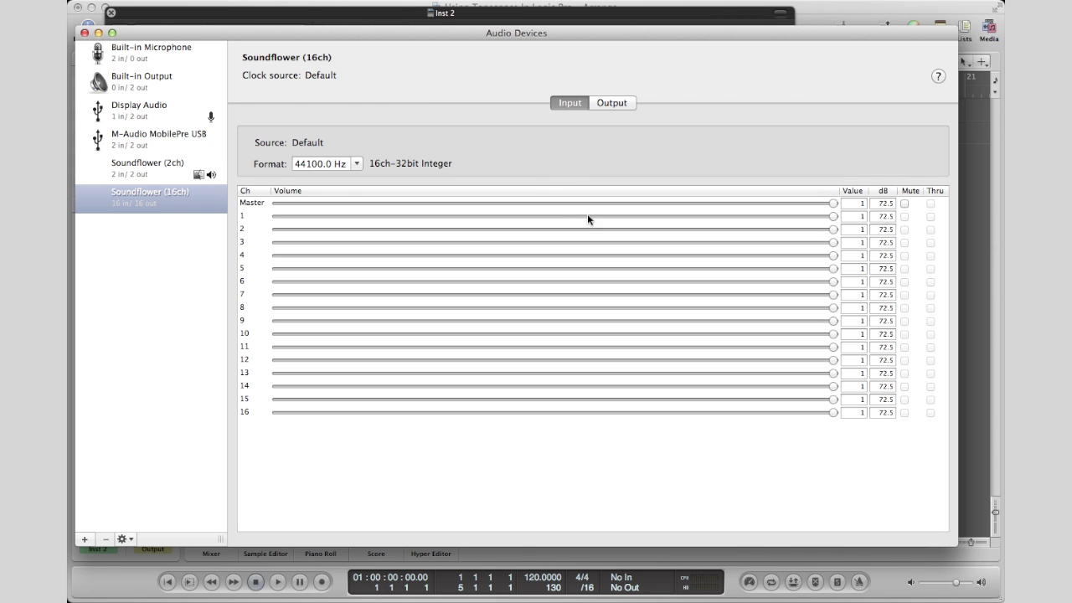
Show the MIDI window and open the IAC Driver's properties to check its "Device is online" setting
click(277, 3)
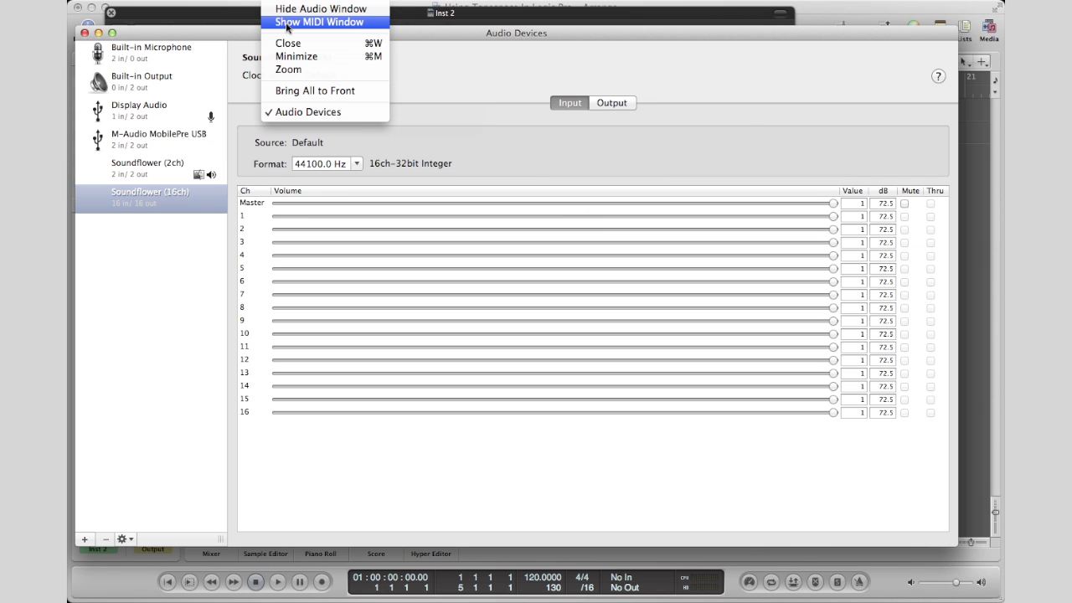
click(287, 23)
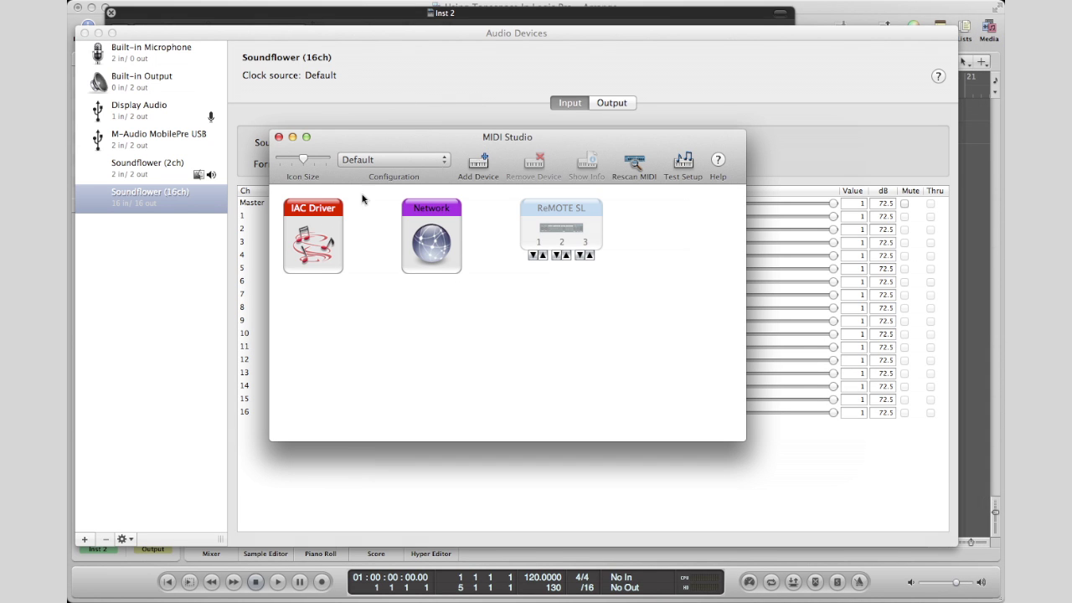
double_click(314, 237)
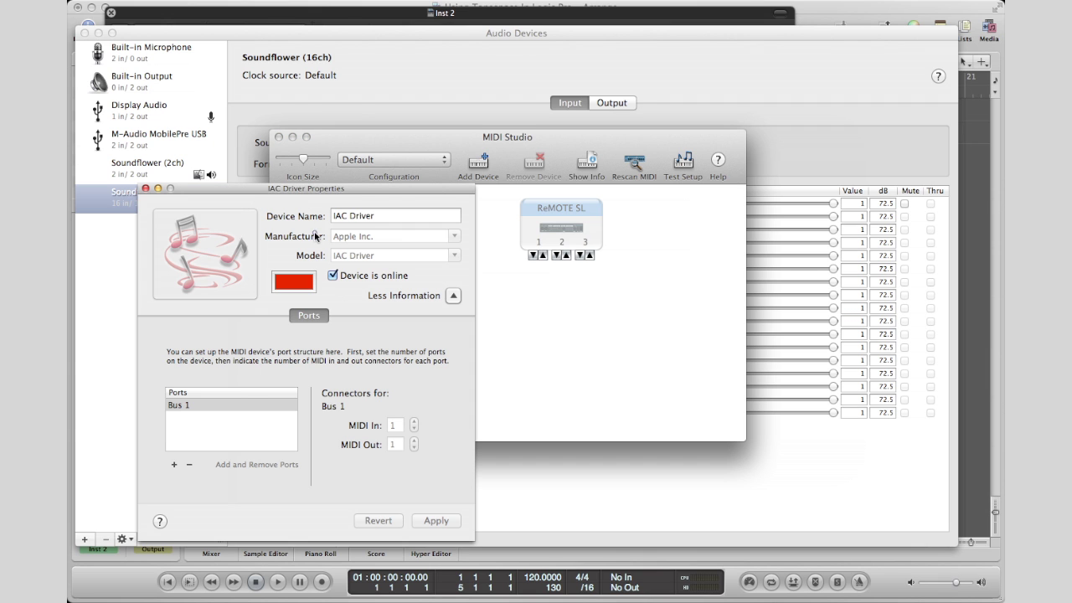
drag(339, 192, 354, 176)
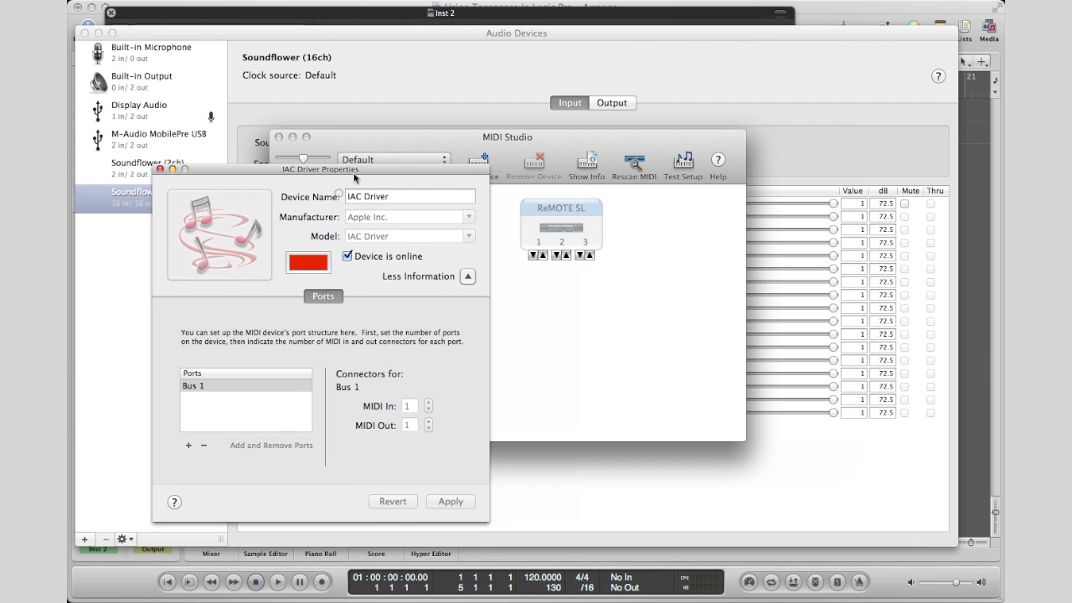
click(347, 256)
Close the Audio MIDI Setup windows, return to Logic Pro and close the tonespace plug-in window
click(159, 170)
click(279, 137)
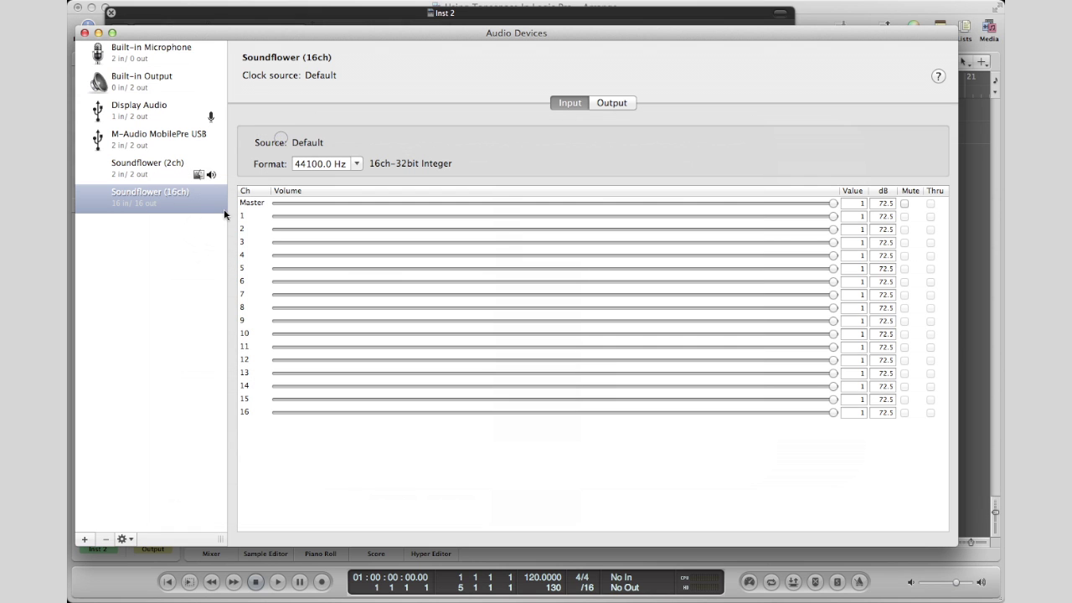
click(84, 32)
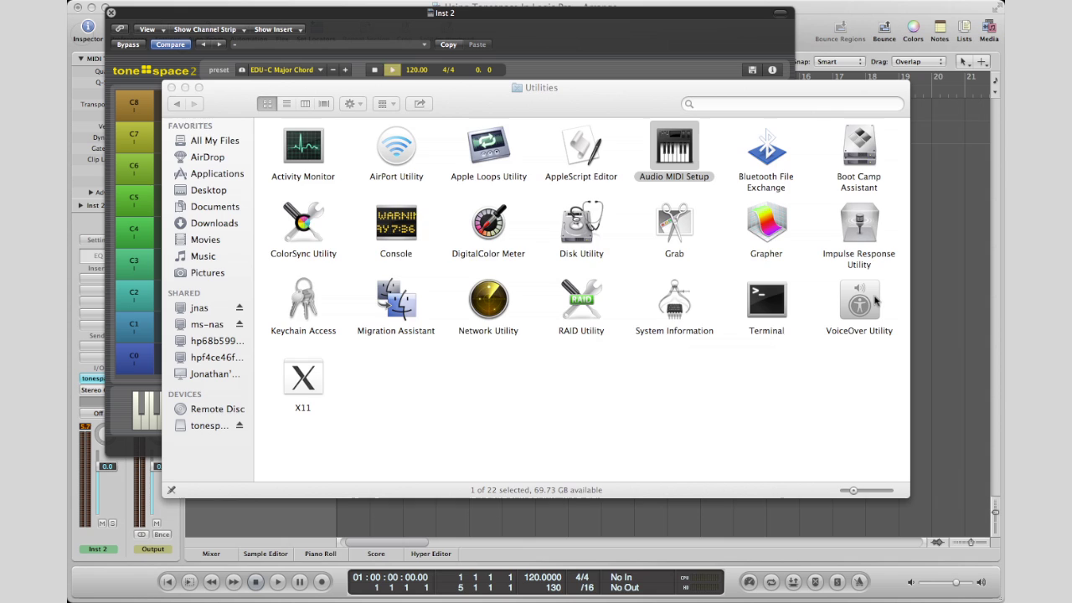
click(921, 305)
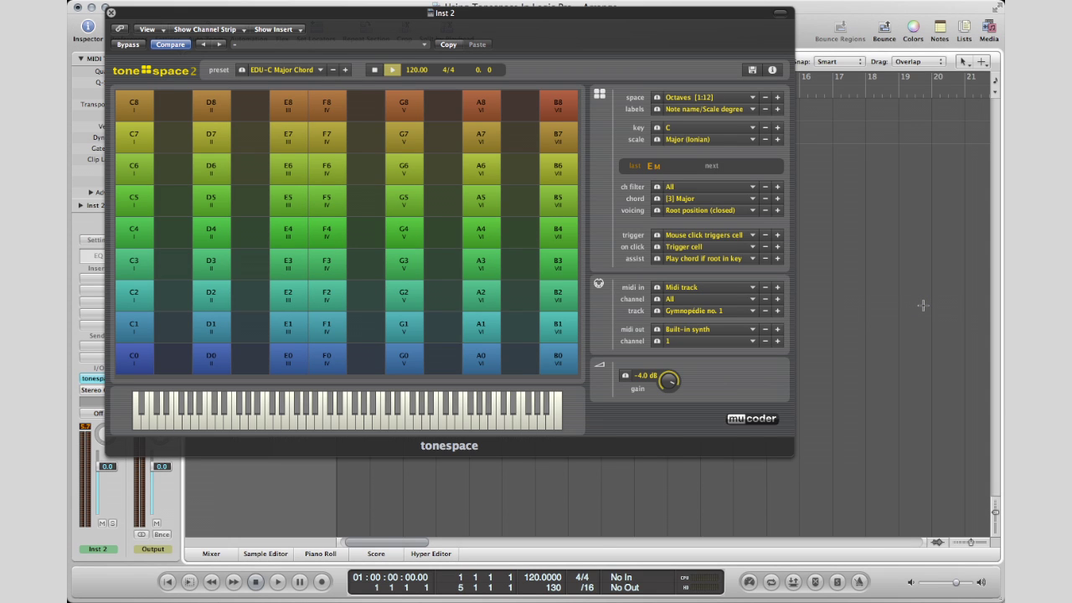
click(110, 13)
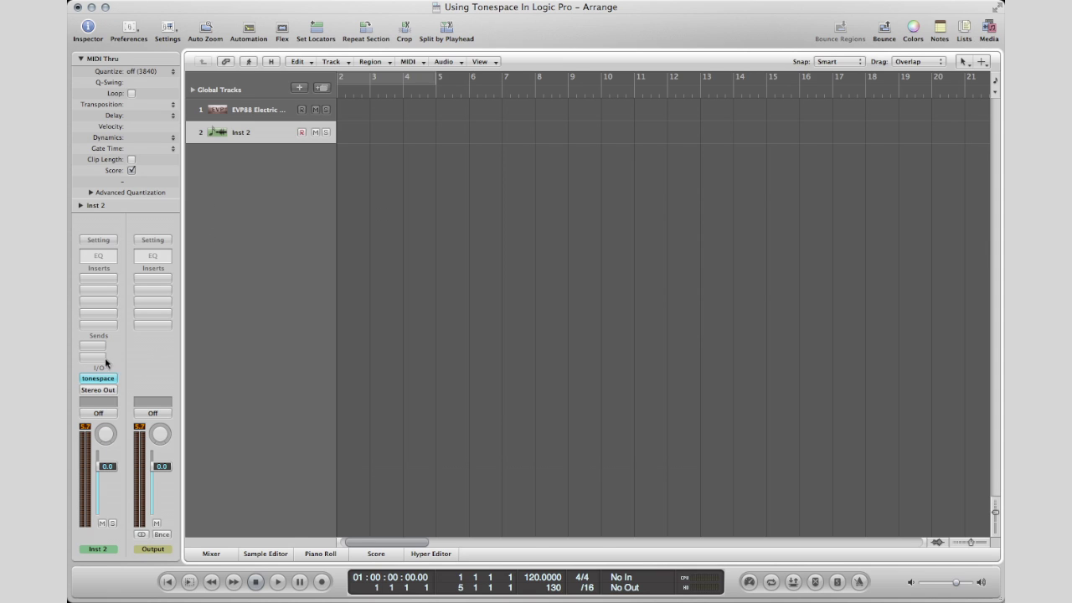
Add one software instrument track, load the Pop Piano setting from 02 Acoustic Pianos and hide the media area
click(299, 87)
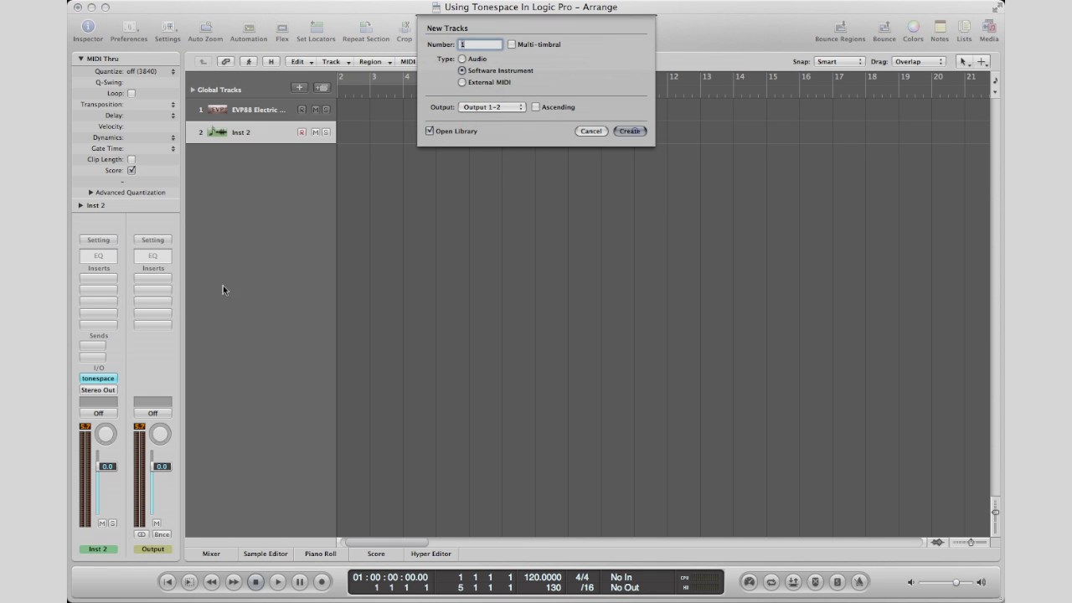
key(Escape)
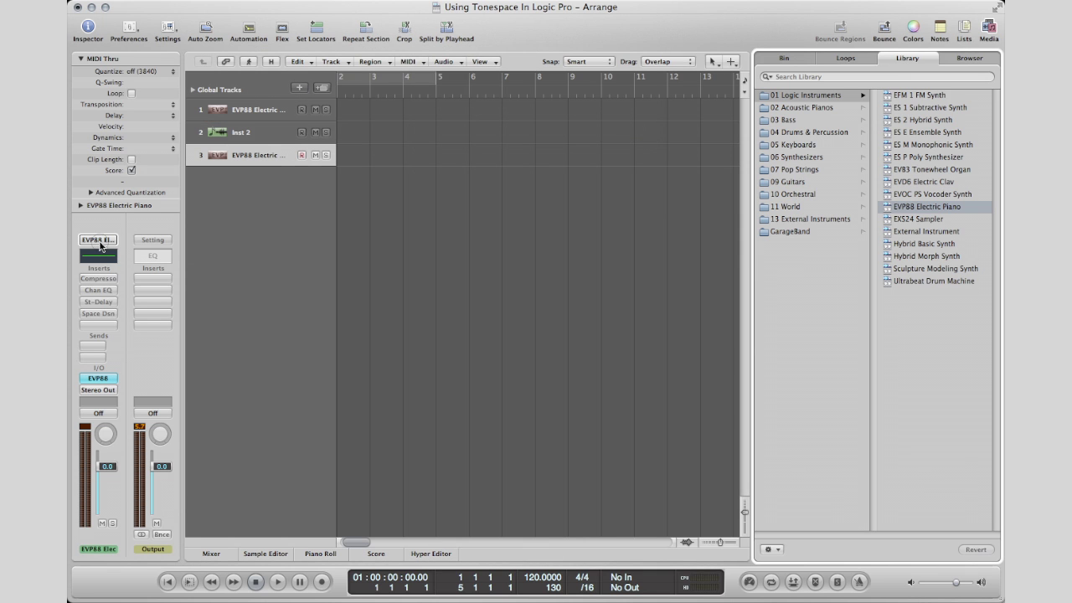
click(99, 241)
mouse_move(132, 437)
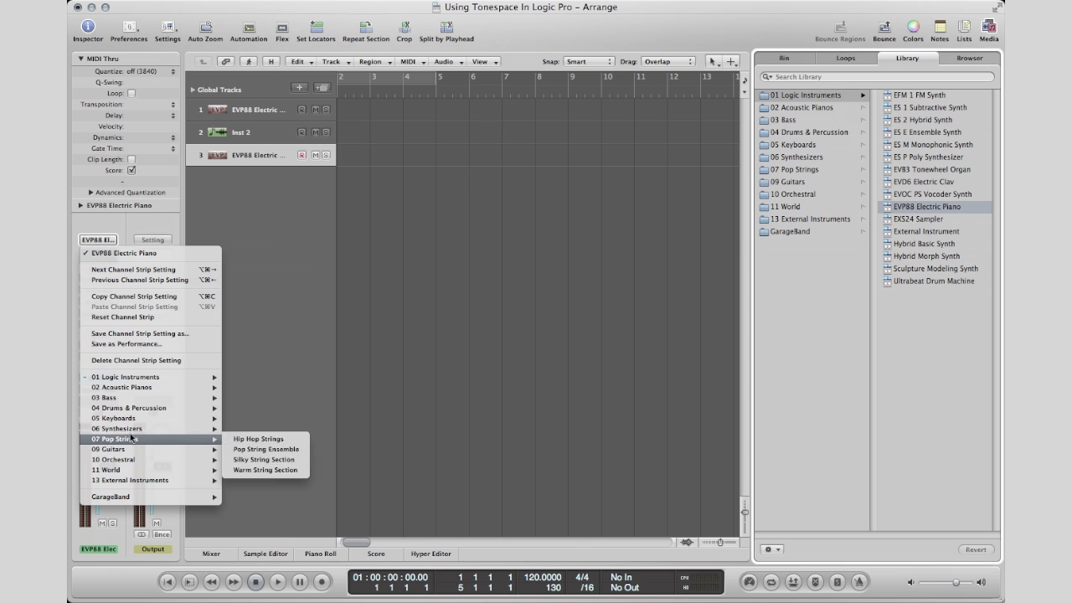
mouse_move(147, 389)
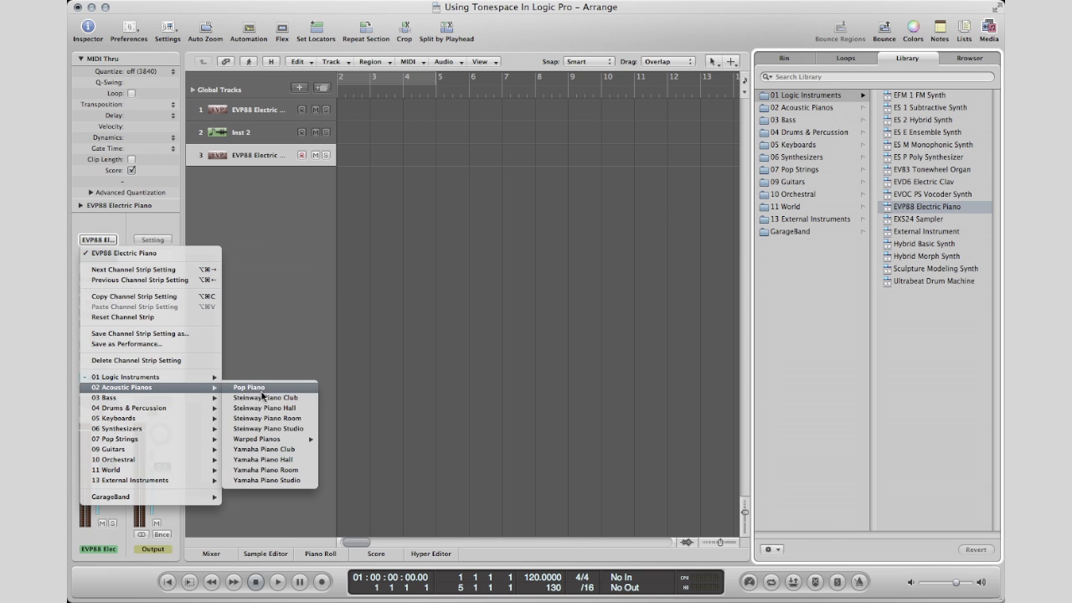
click(261, 390)
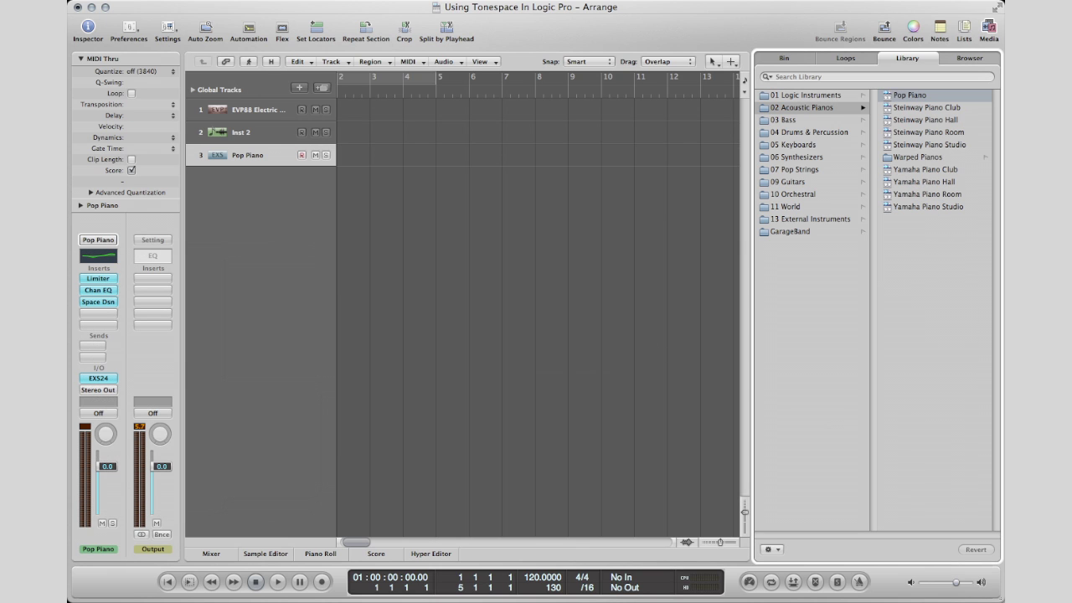
click(988, 31)
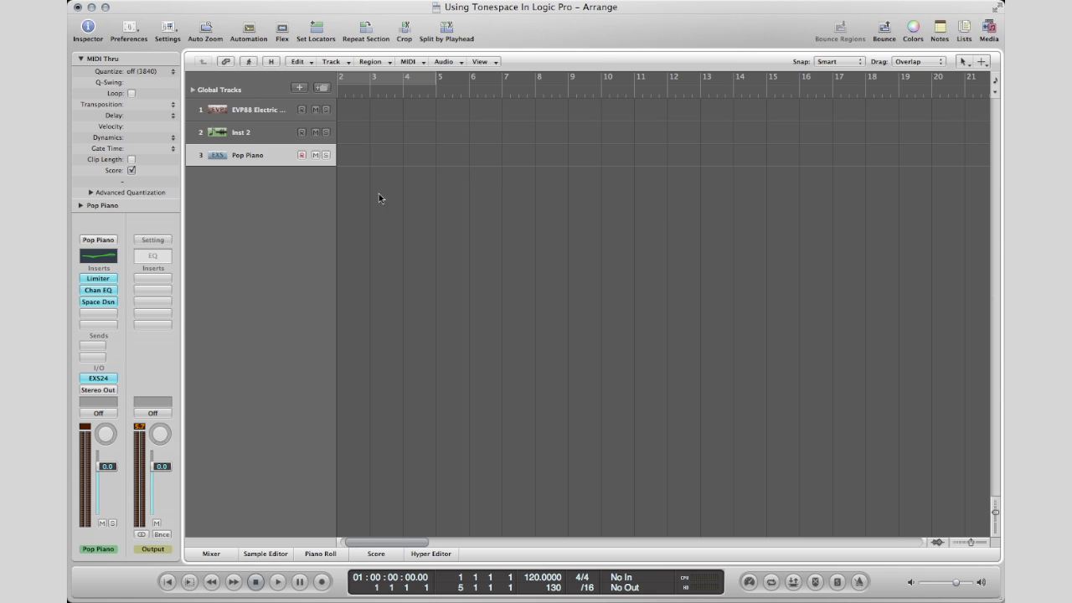
Select the Pop Piano track and play test notes on it with the Caps Lock Keyboard
click(255, 136)
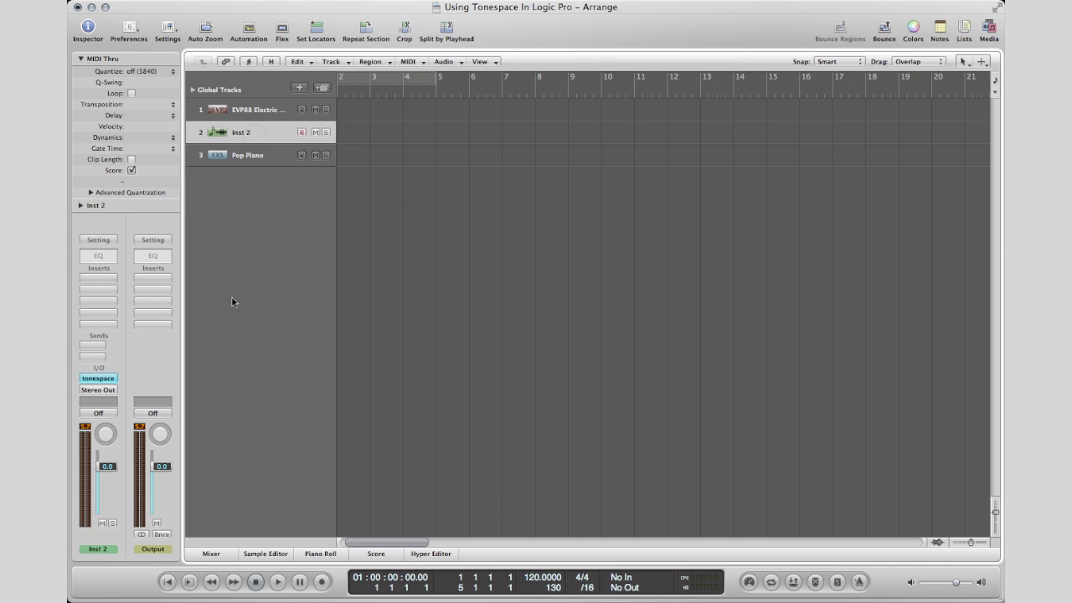
click(252, 156)
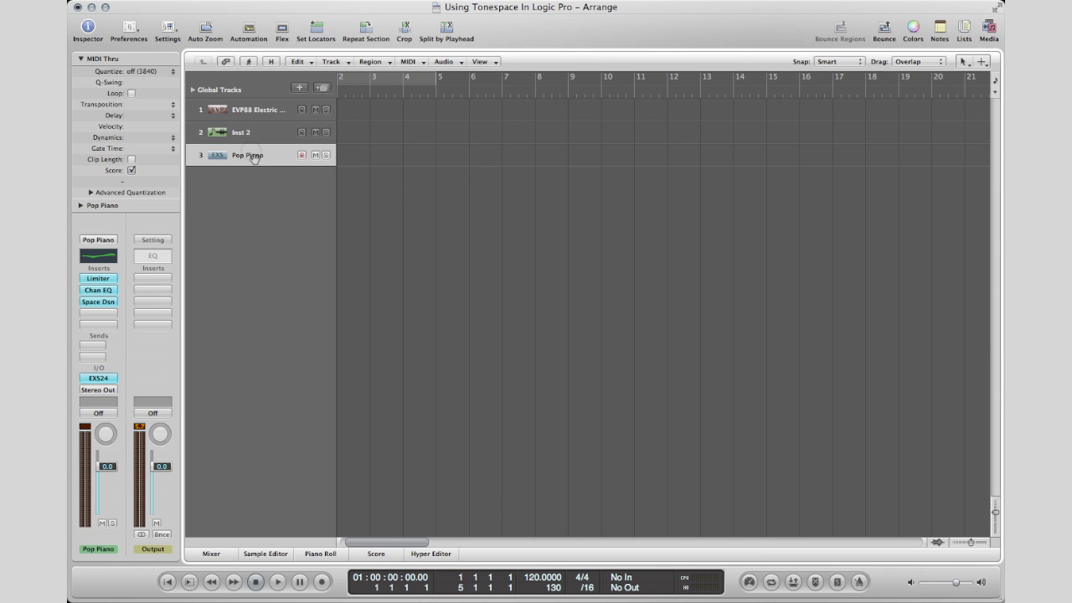
key(Caps_Lock)
key(d)
key(f)
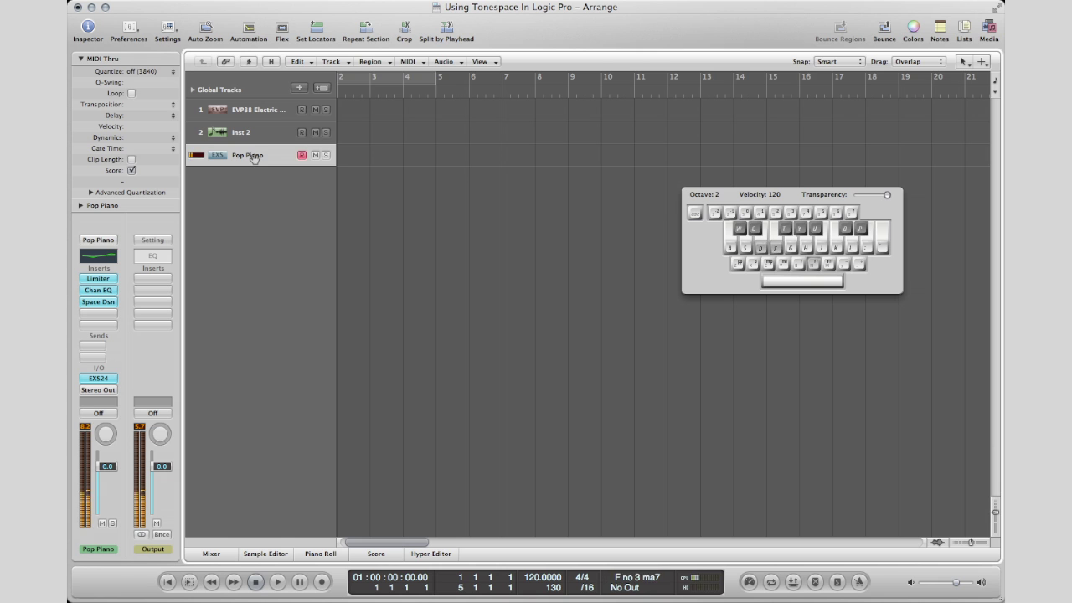
Cable the Inst 2 output to the Pop Piano channel strip in the Environment's Mixer layer, with the Caps Lock Keyboard hidden, and close the Environment
double_click(239, 136)
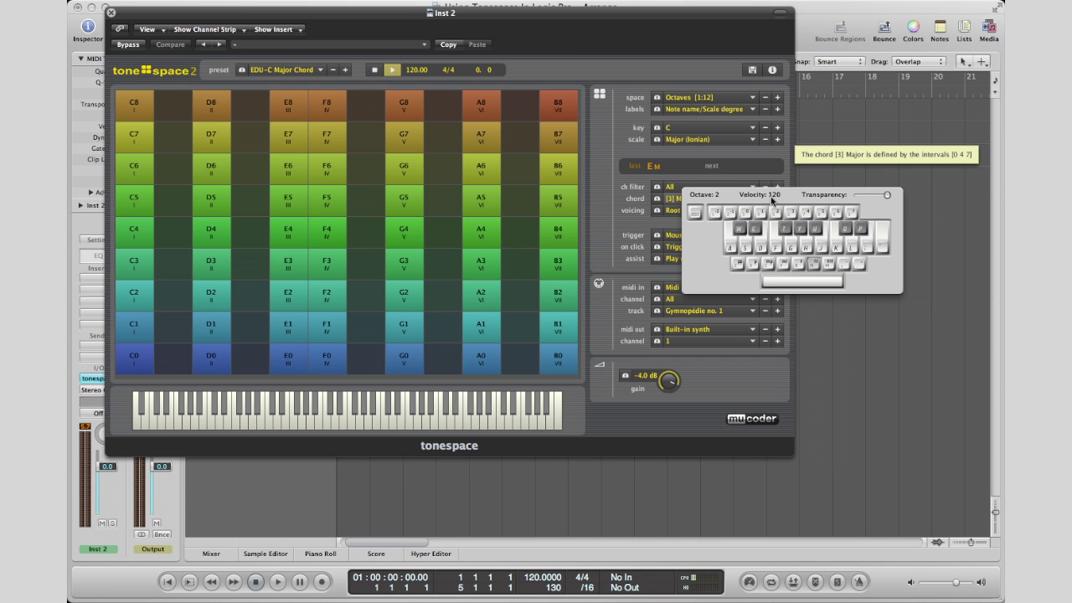
key(super+2)
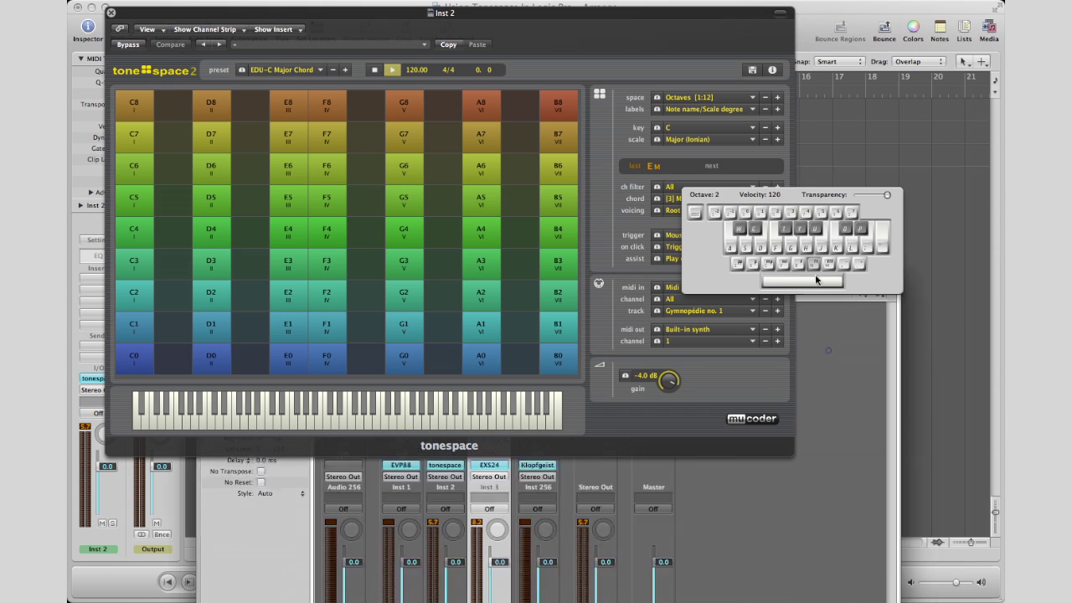
key(super+8)
click(110, 12)
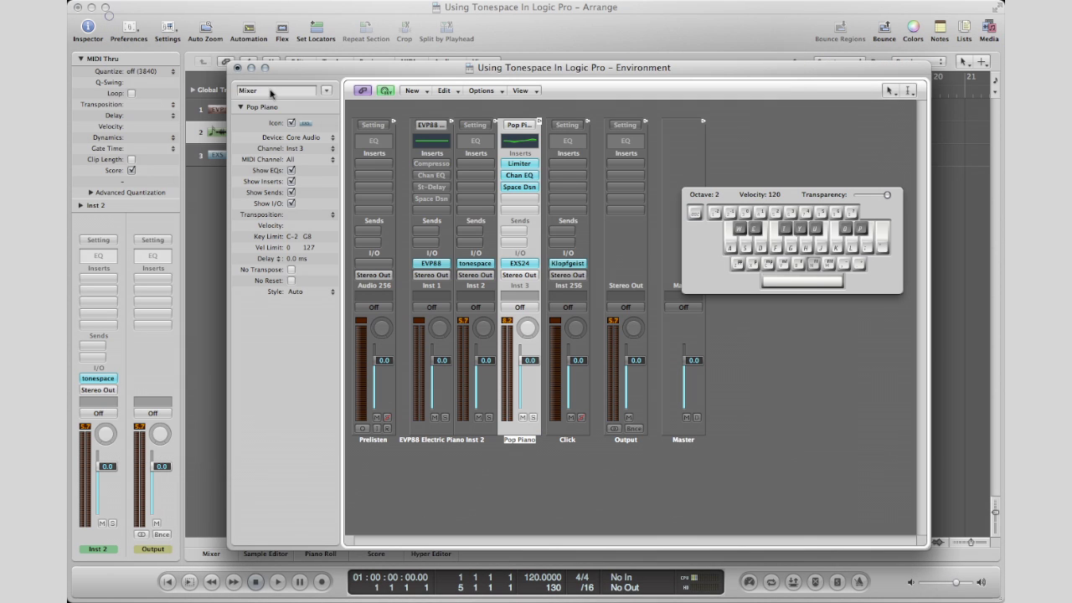
key(Caps_Lock)
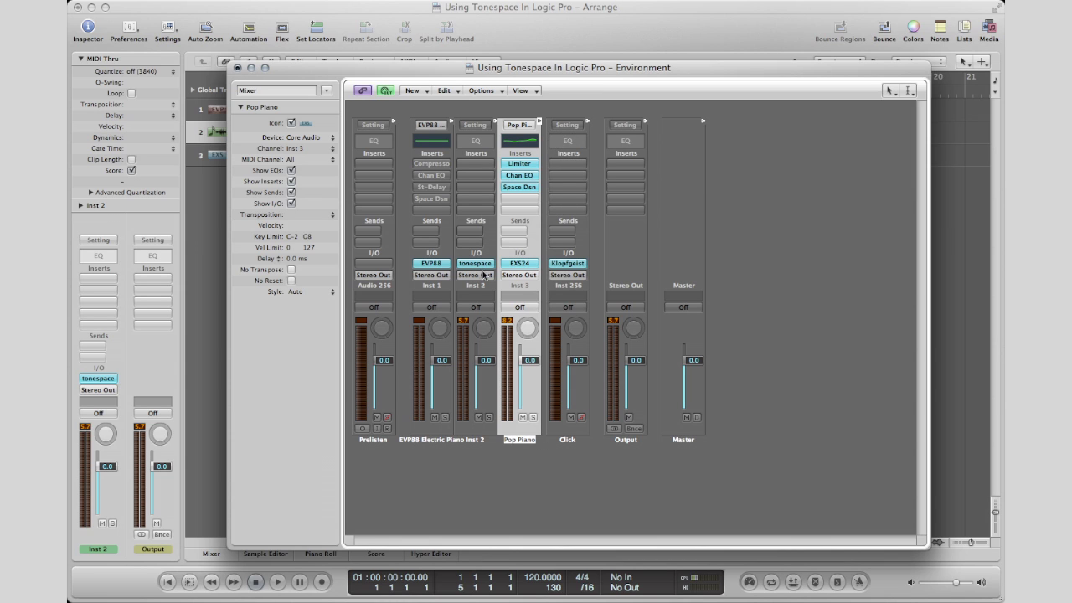
mouse_move(494, 122)
mouse_down()
mouse_move(495, 109)
mouse_move(513, 108)
mouse_move(543, 126)
mouse_move(481, 134)
mouse_up()
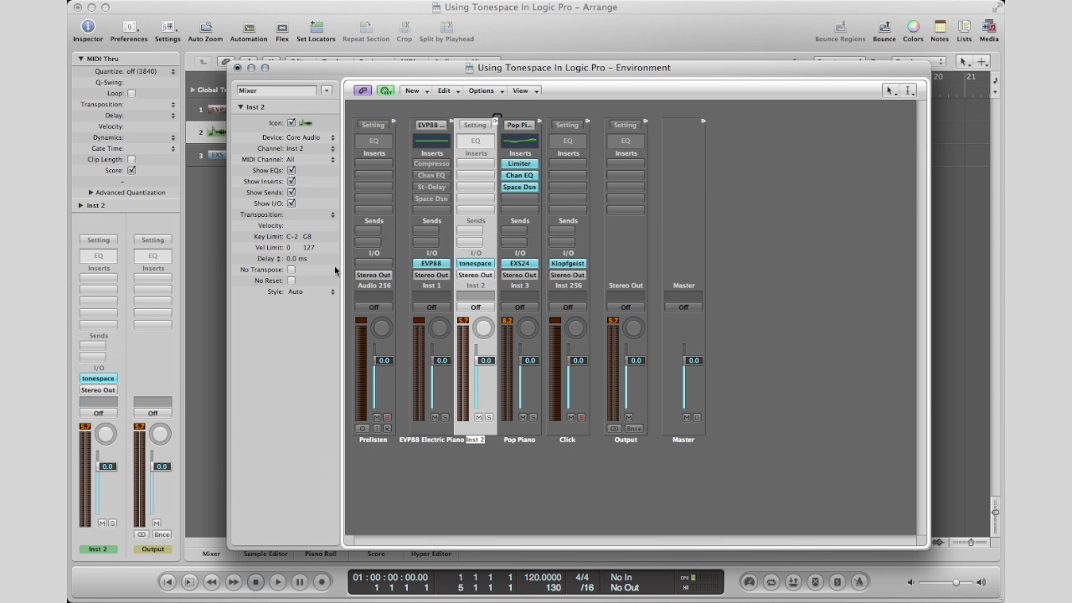
click(238, 68)
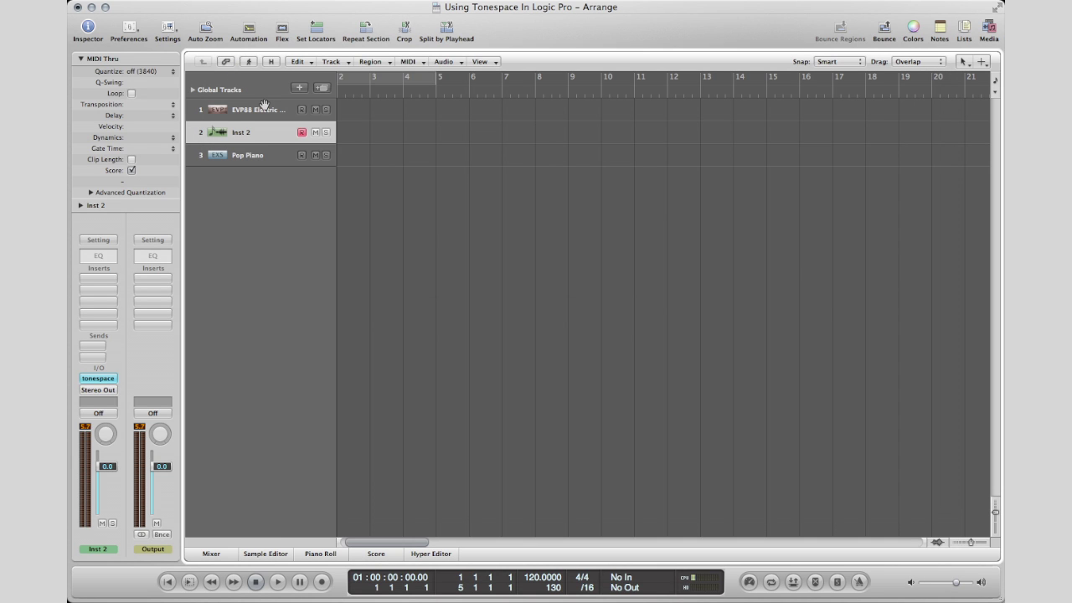
Reopen tonespace on the Inst 2 track and audition major chords from C, D and E cells, including E5 and D4
click(97, 379)
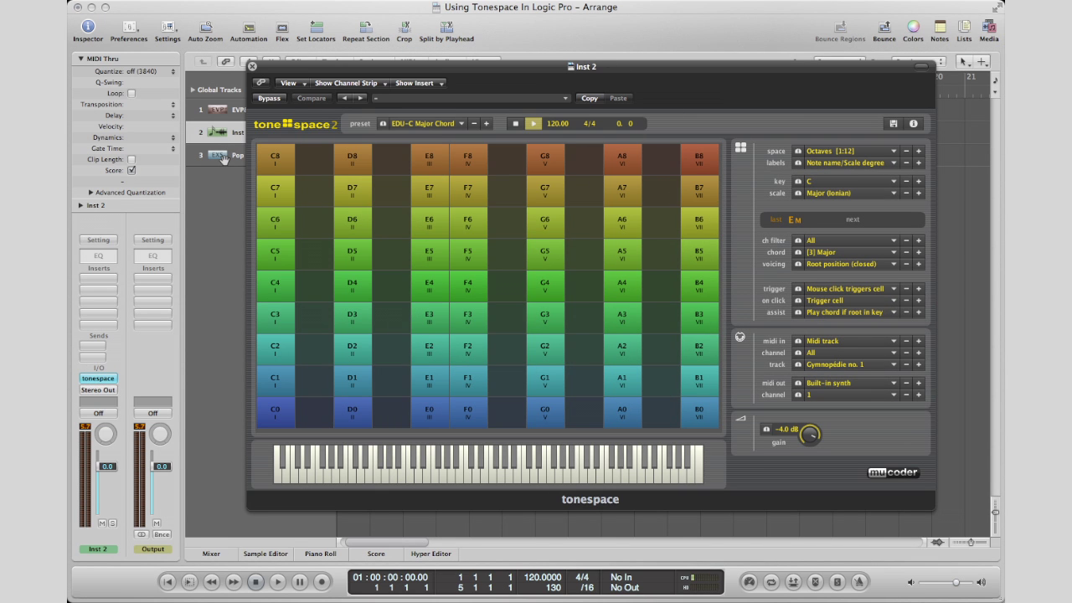
click(277, 222)
click(352, 249)
click(426, 248)
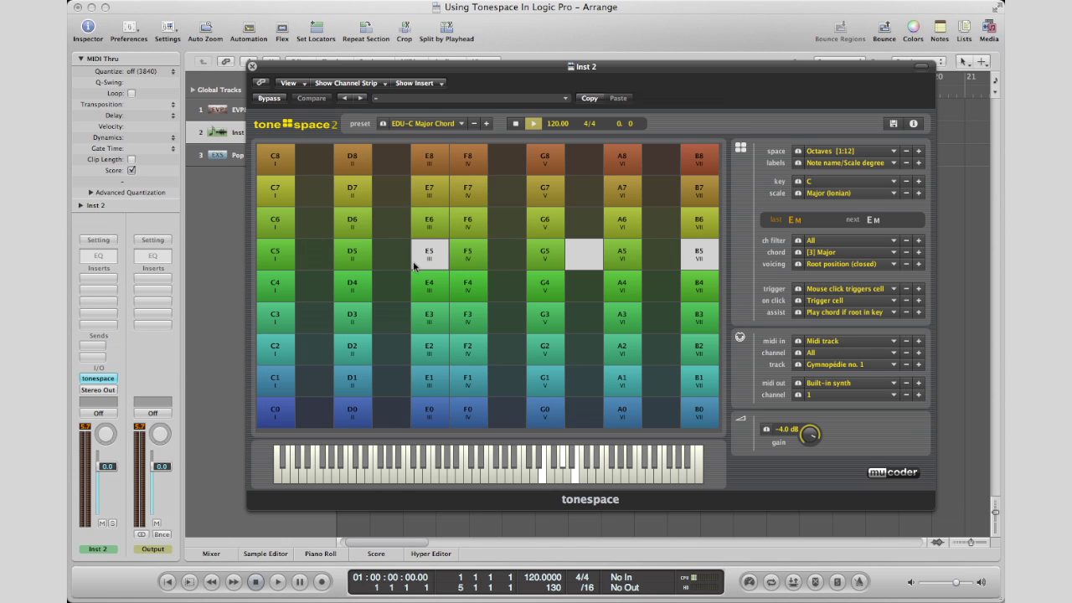
click(334, 273)
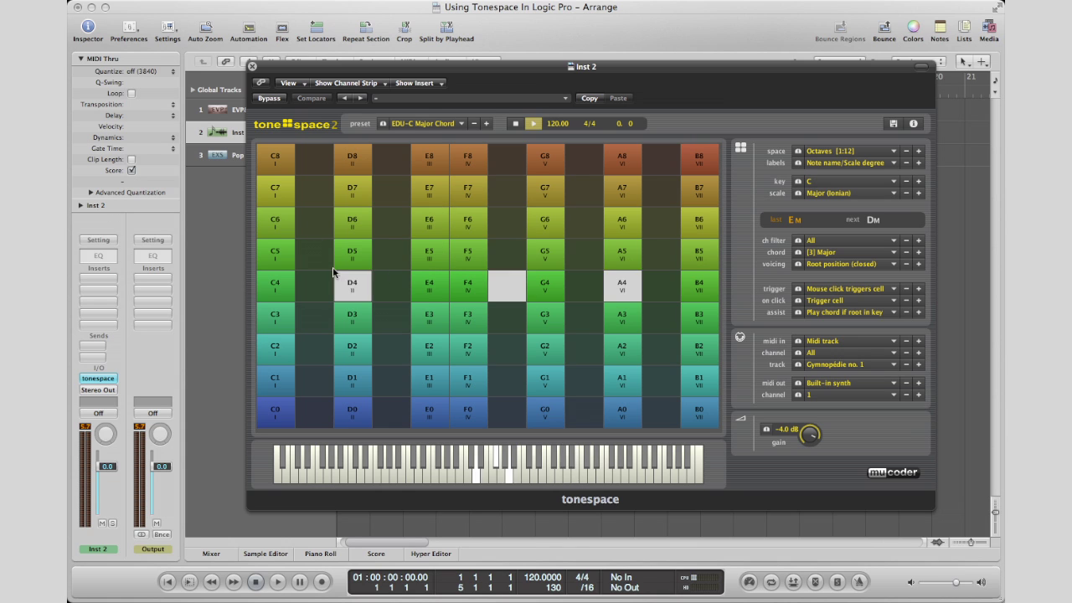
Audition the major chords of the G column in tonespace, including the G3 and G2 cells
click(222, 155)
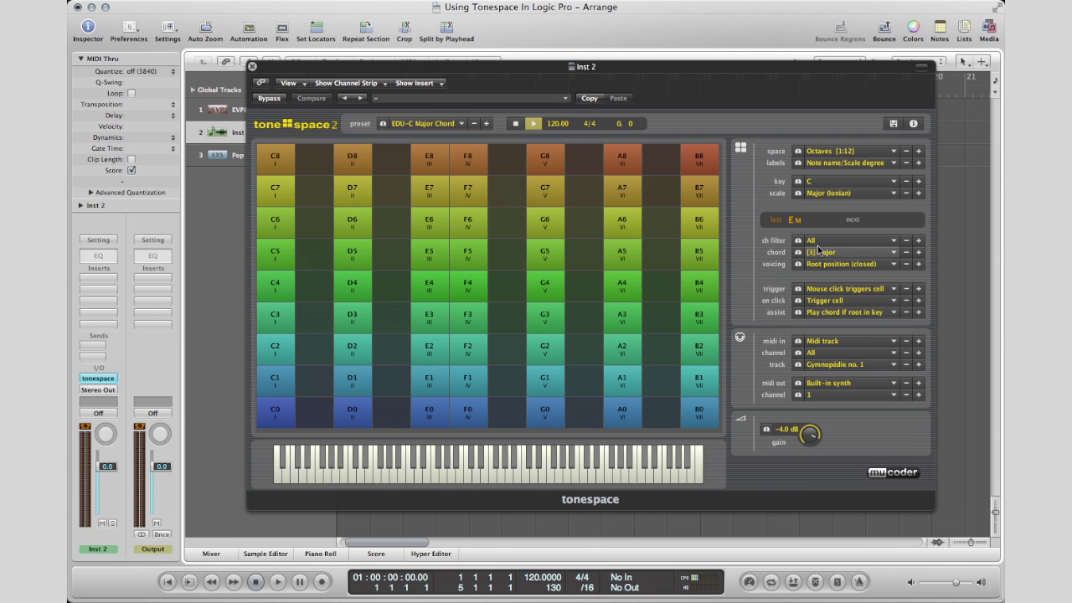
click(548, 347)
click(548, 324)
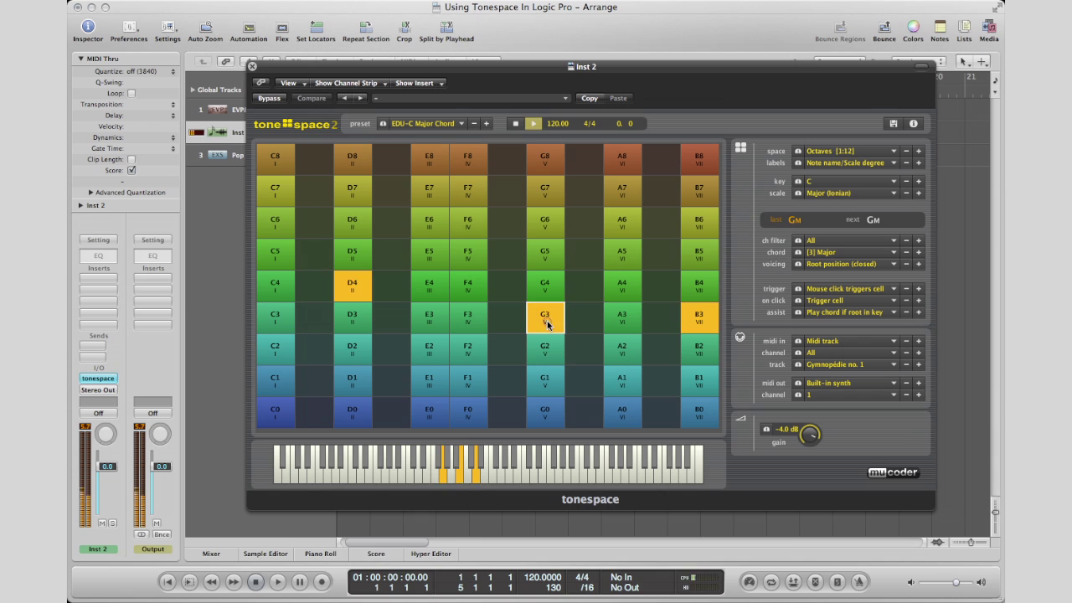
click(545, 347)
click(543, 377)
click(545, 347)
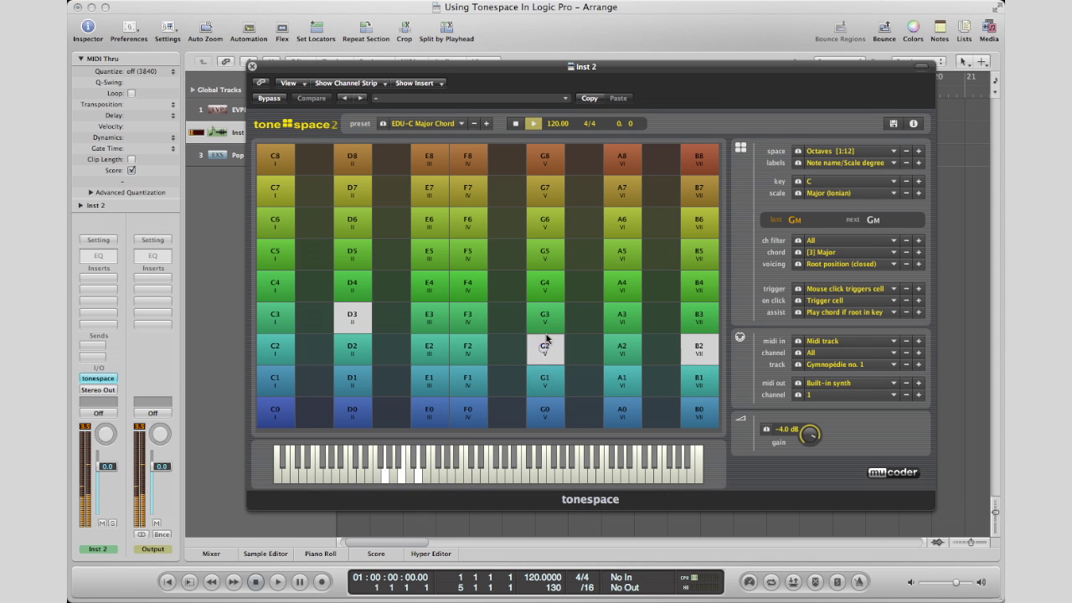
click(547, 327)
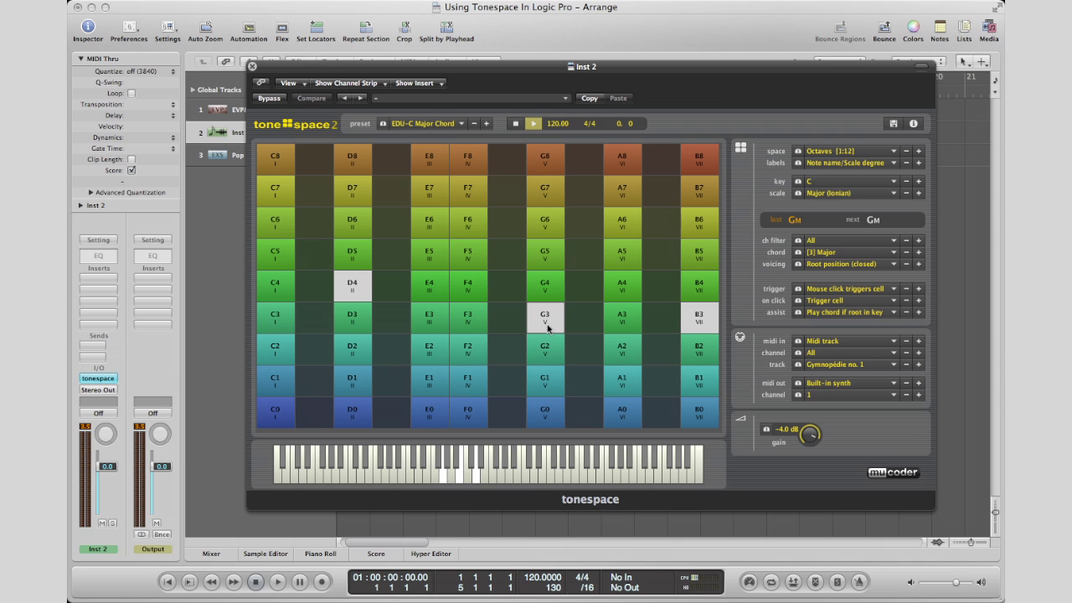
click(545, 347)
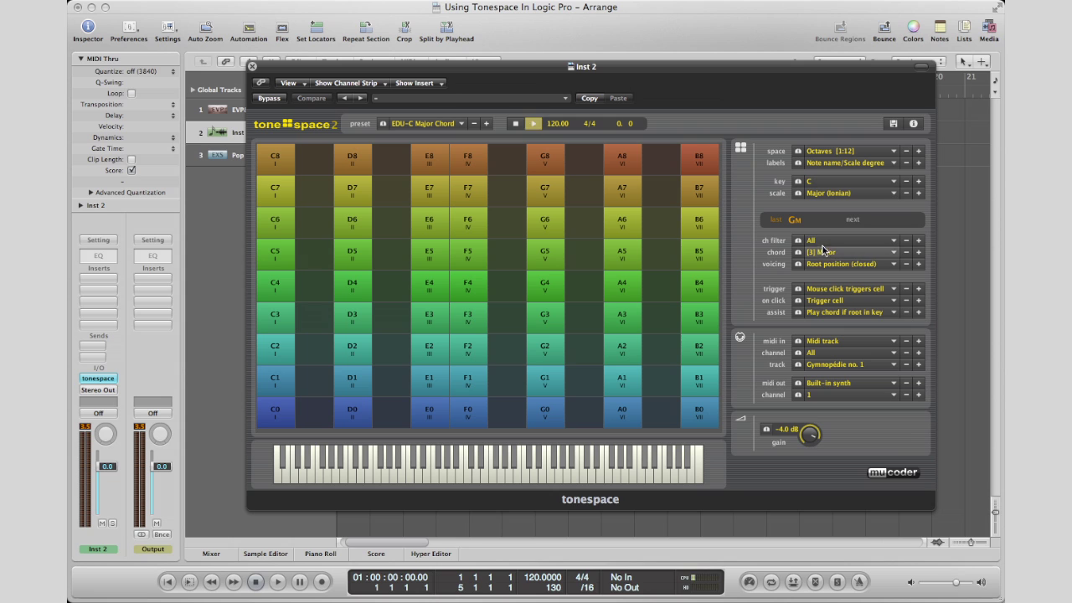
Set the tonespace trigger to Midi triggers note and show the Caps Lock Keyboard
click(852, 290)
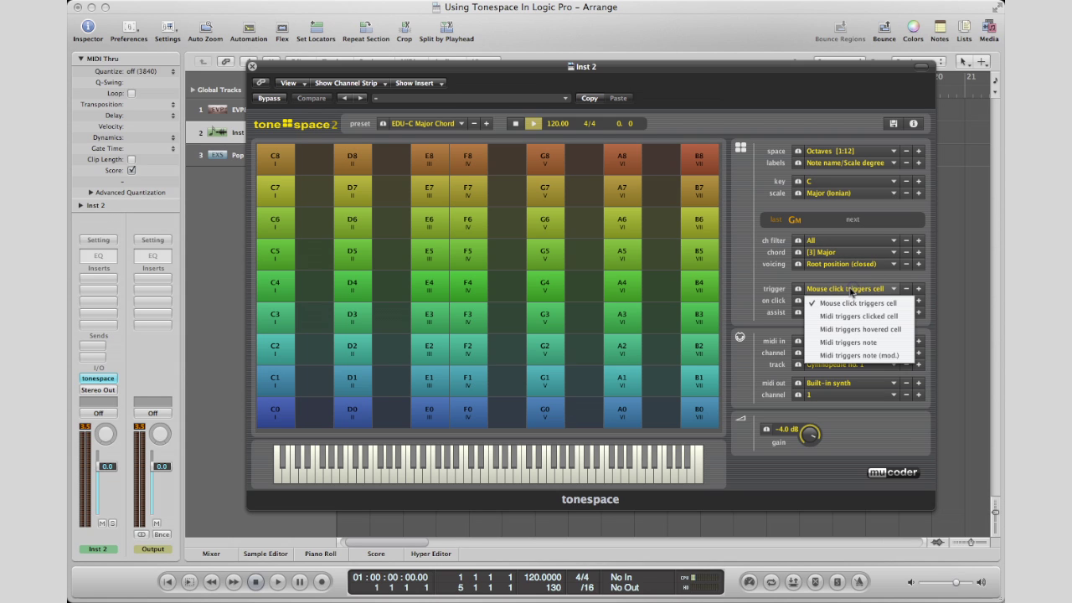
click(852, 342)
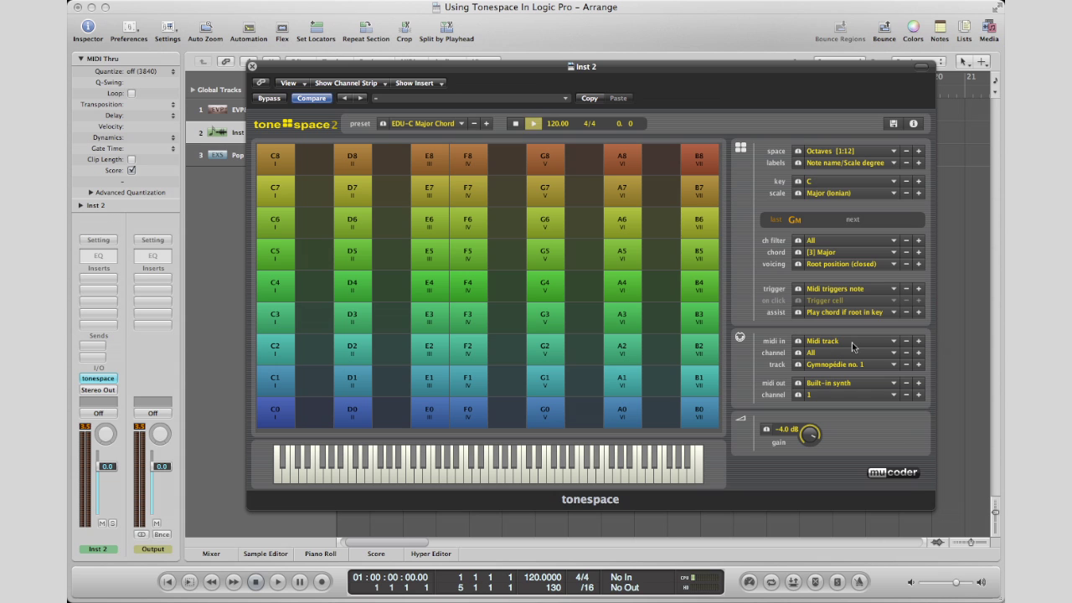
key(Caps_Lock)
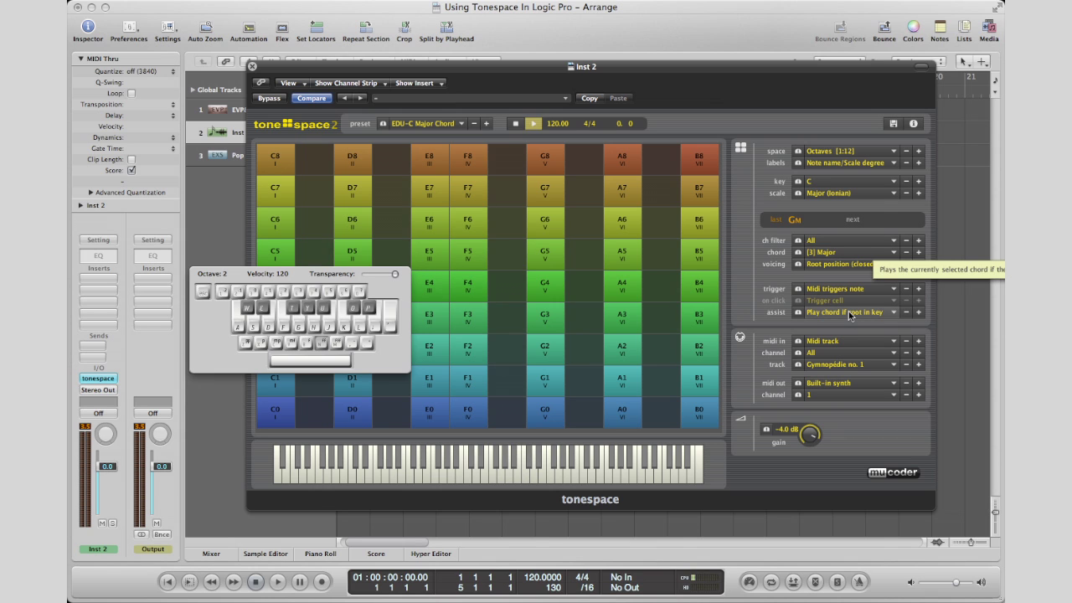
Activate Caps Lock Keyboard as a MIDI input in tonespace's Midi Settings and select it as midi in
click(857, 341)
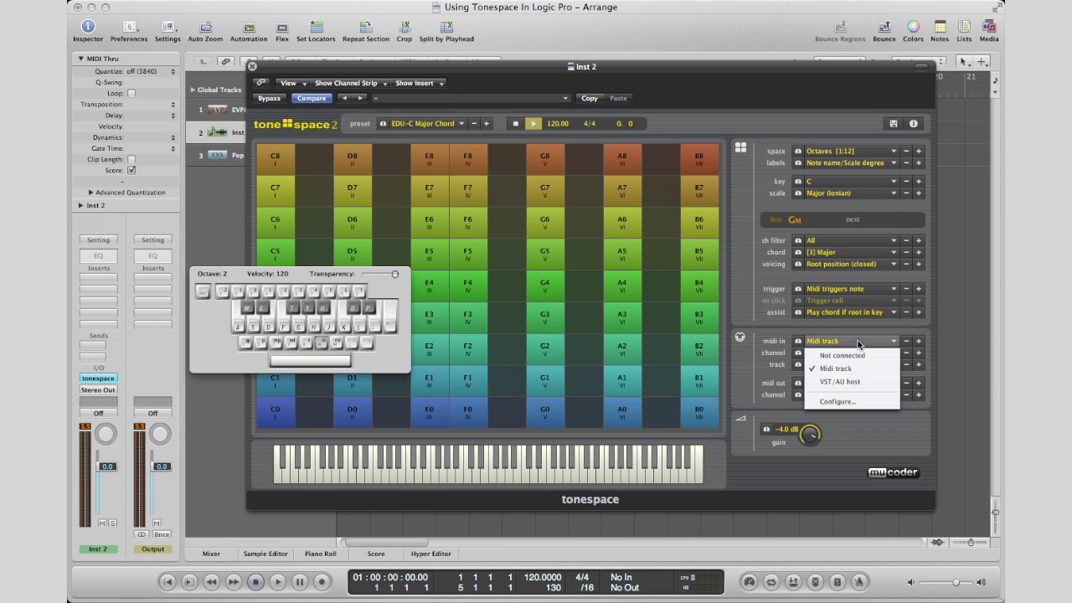
click(838, 402)
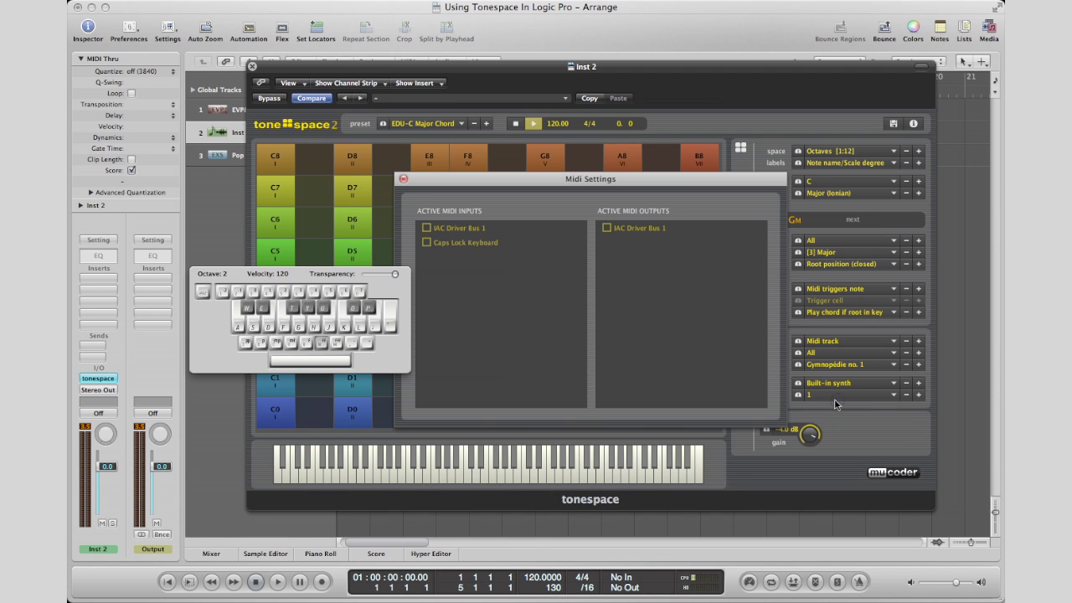
click(426, 243)
click(403, 180)
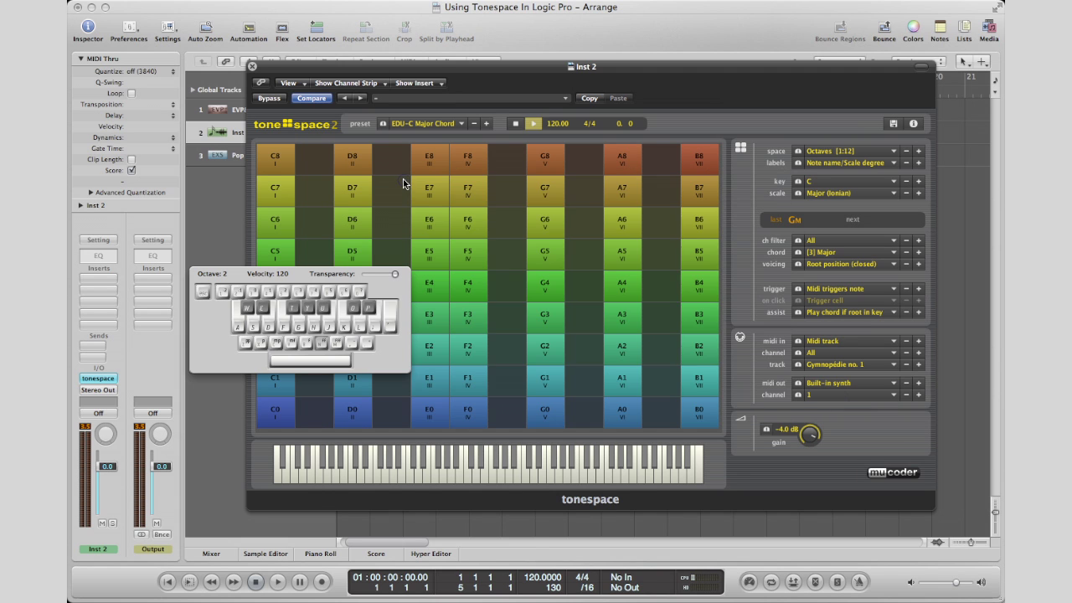
click(848, 341)
click(846, 395)
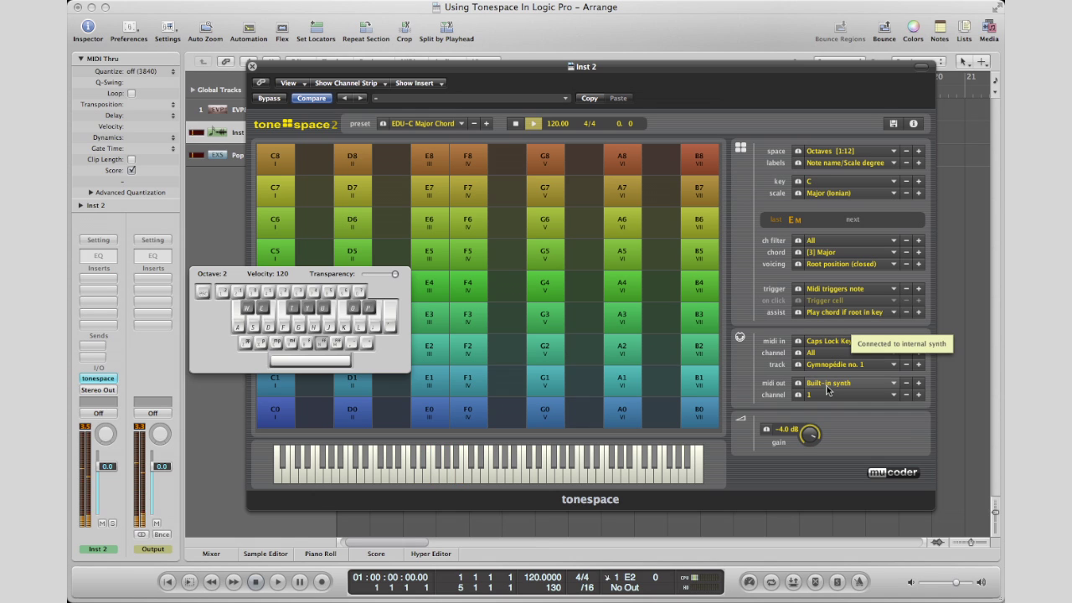
Activate IAC Driver Bus 1 as a MIDI output in tonespace's Midi Settings and select it as midi out
click(847, 383)
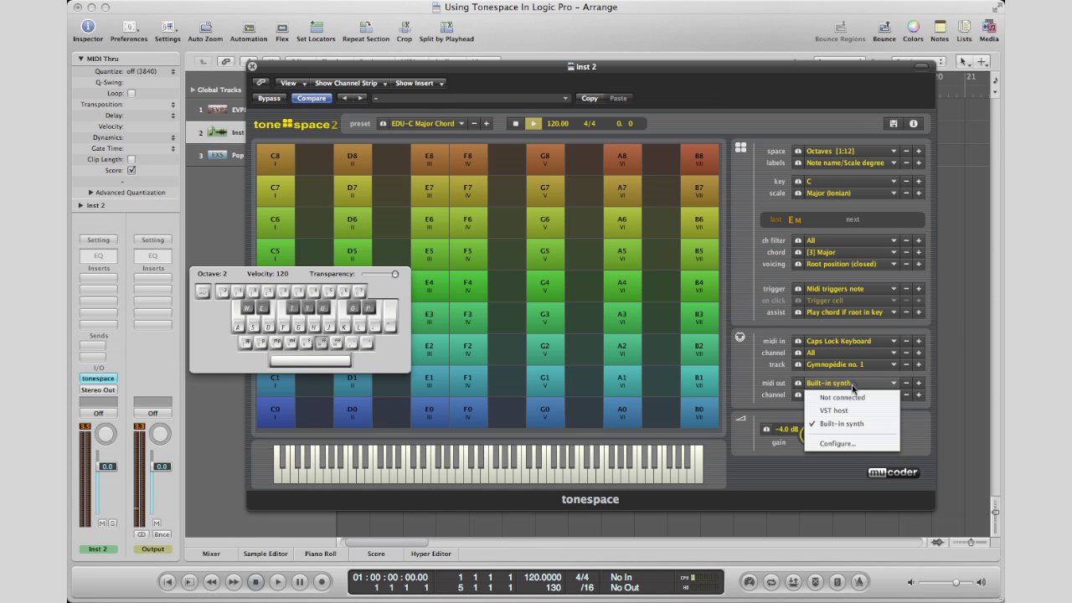
click(832, 445)
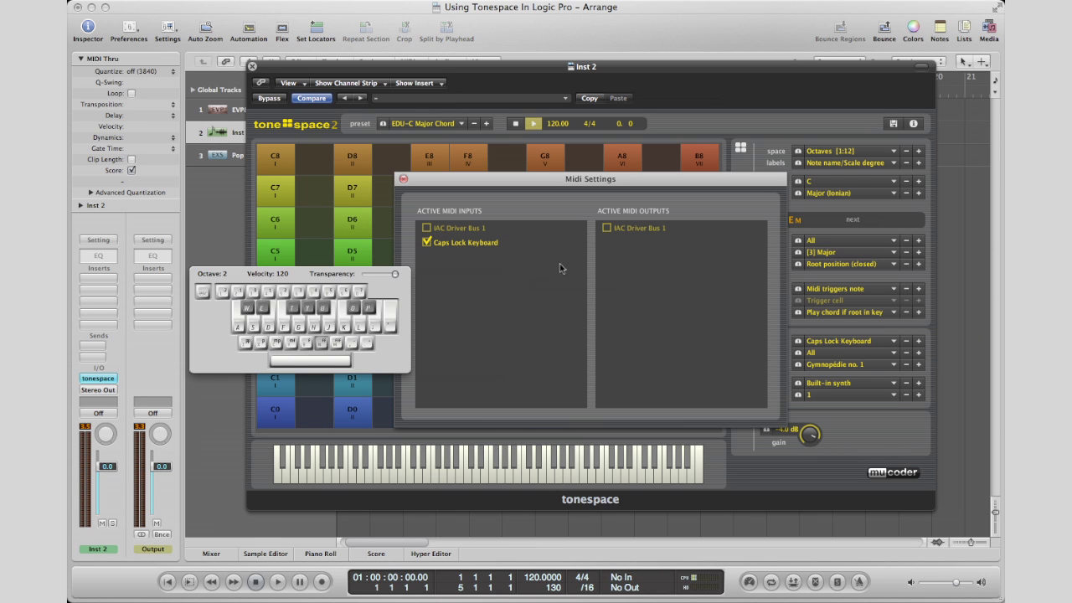
click(606, 229)
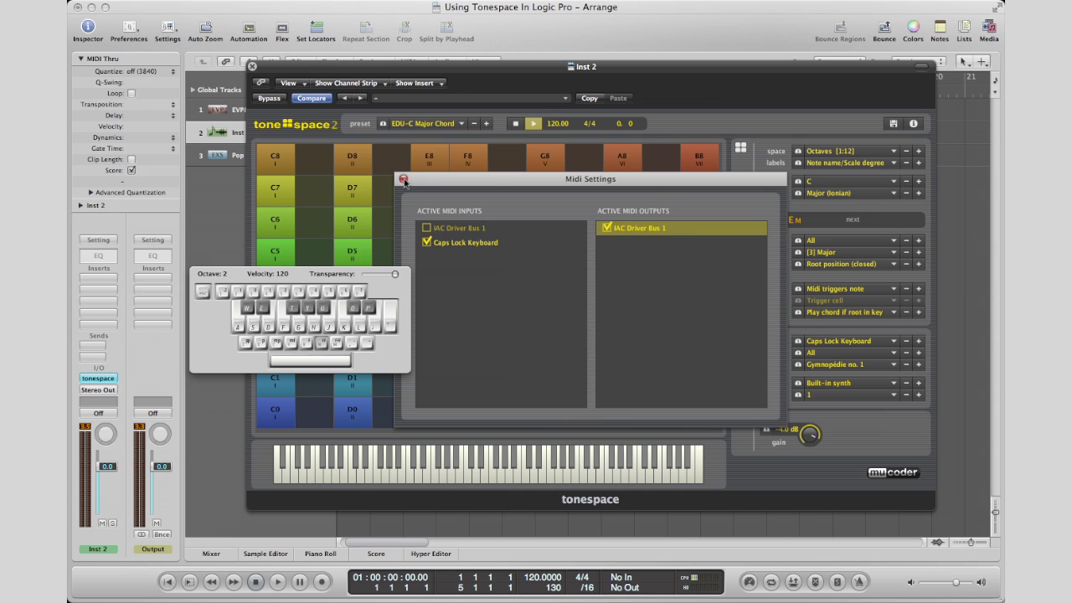
click(403, 181)
click(847, 384)
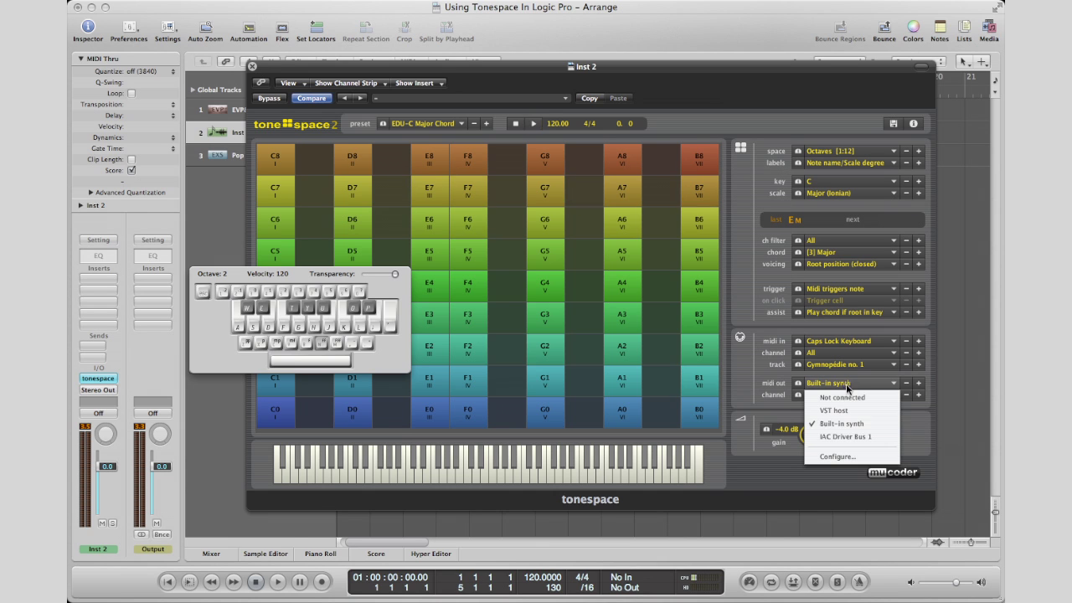
click(847, 435)
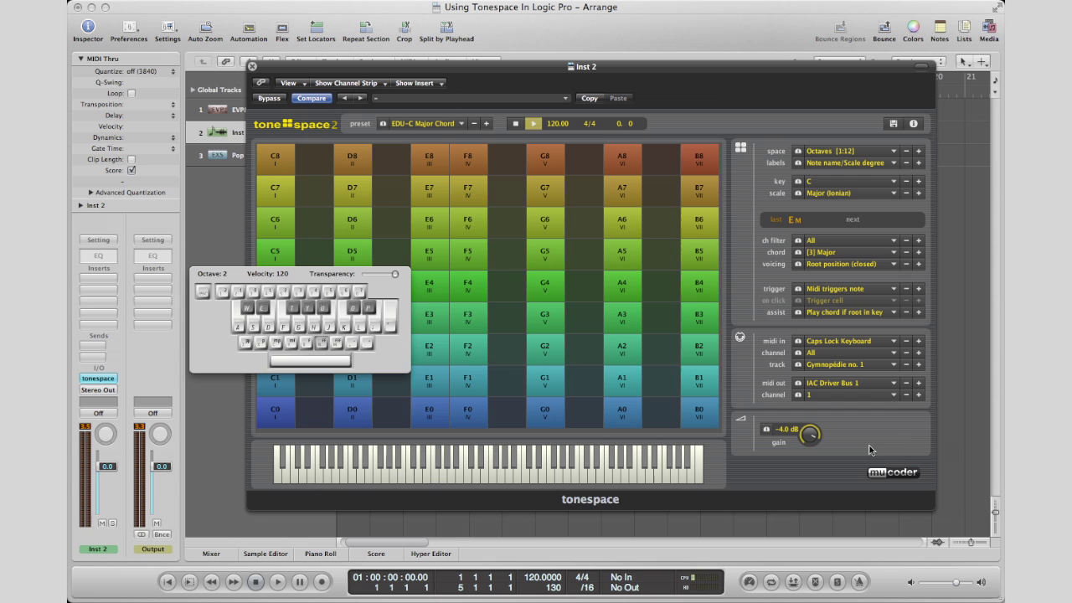
Play test chords on C, D, E, F and G through tonespace, moving the Caps Lock Keyboard off the left part of the grid
key(d)
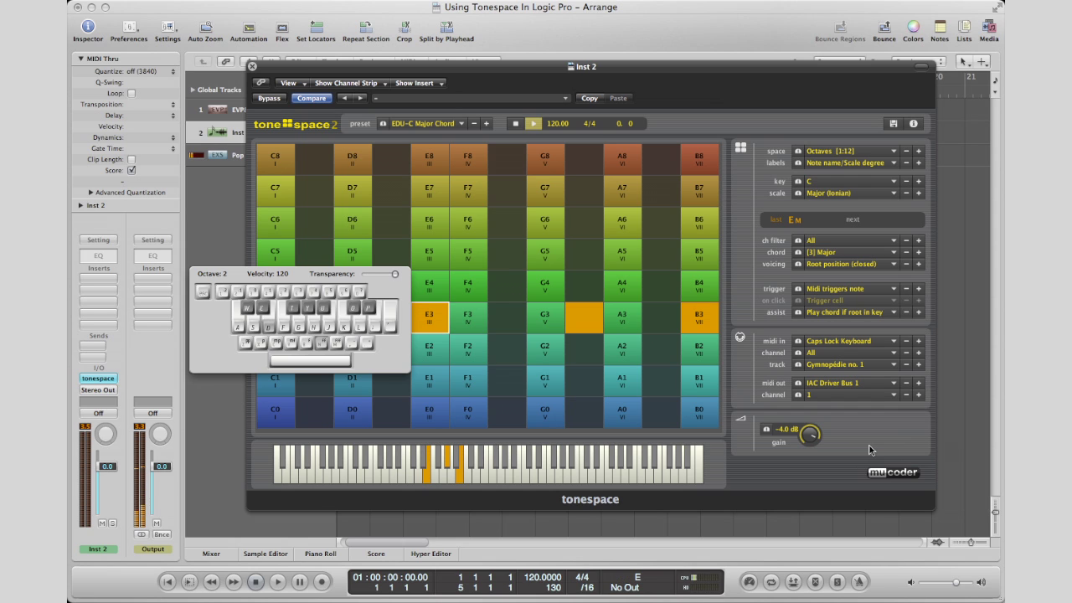
key(s)
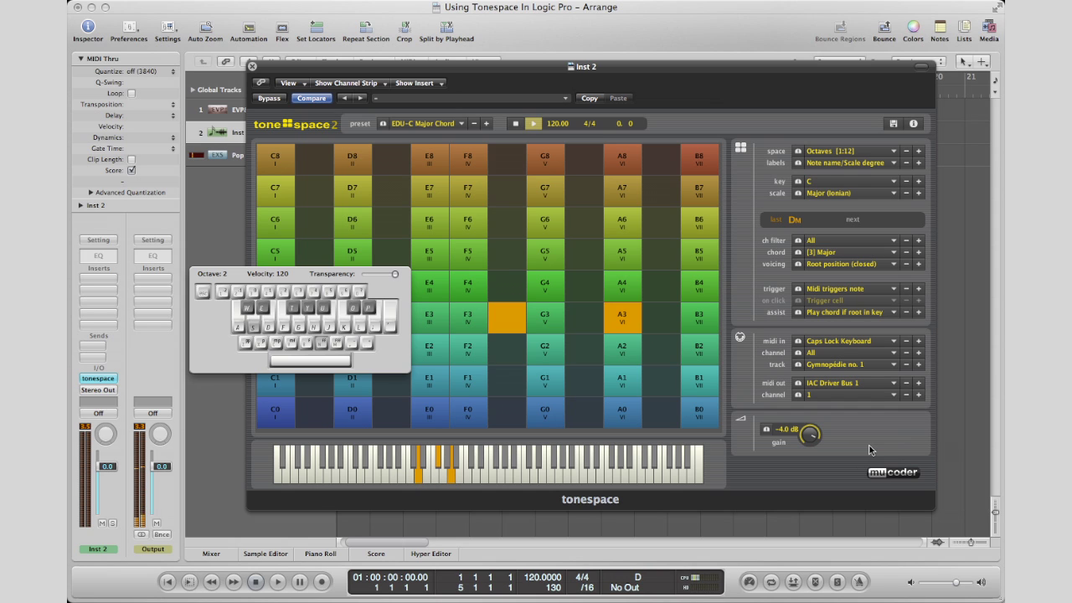
key(a)
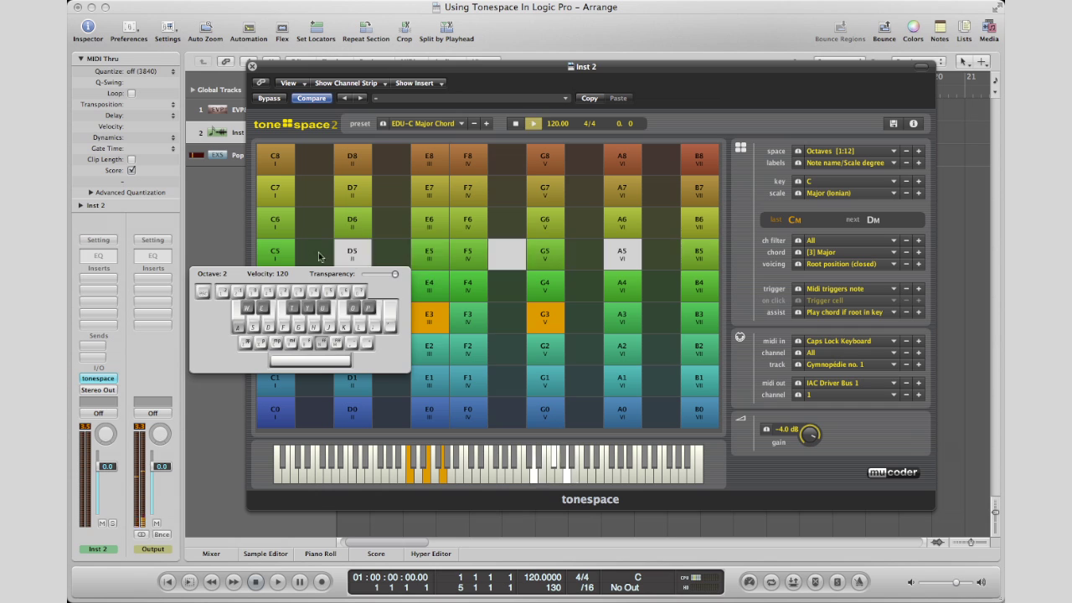
drag(298, 277, 664, 360)
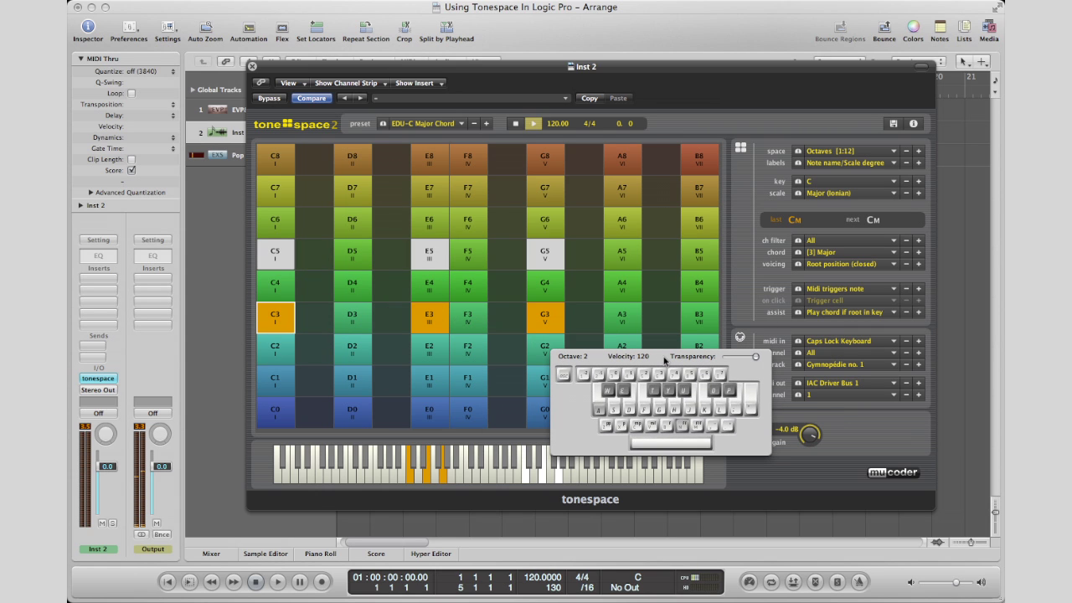
key(s)
key(d)
key(f)
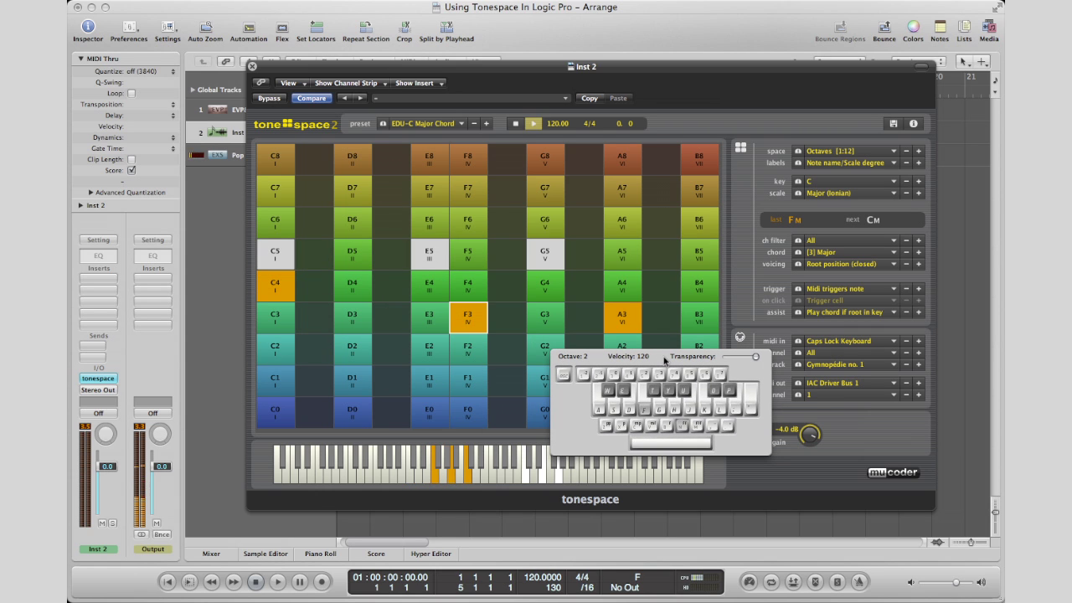
key(g)
key(a)
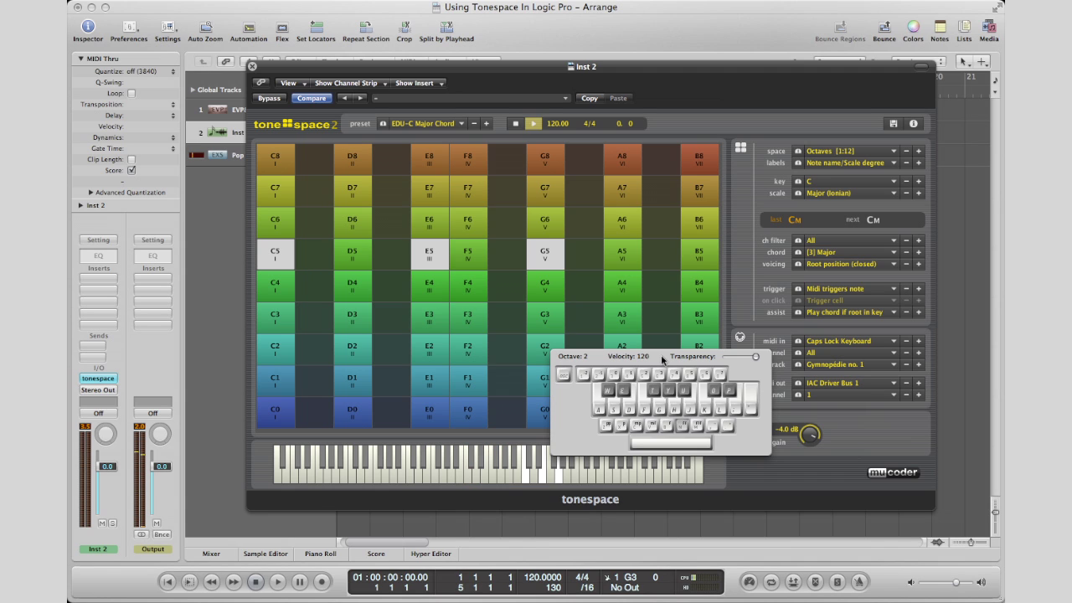
key(a)
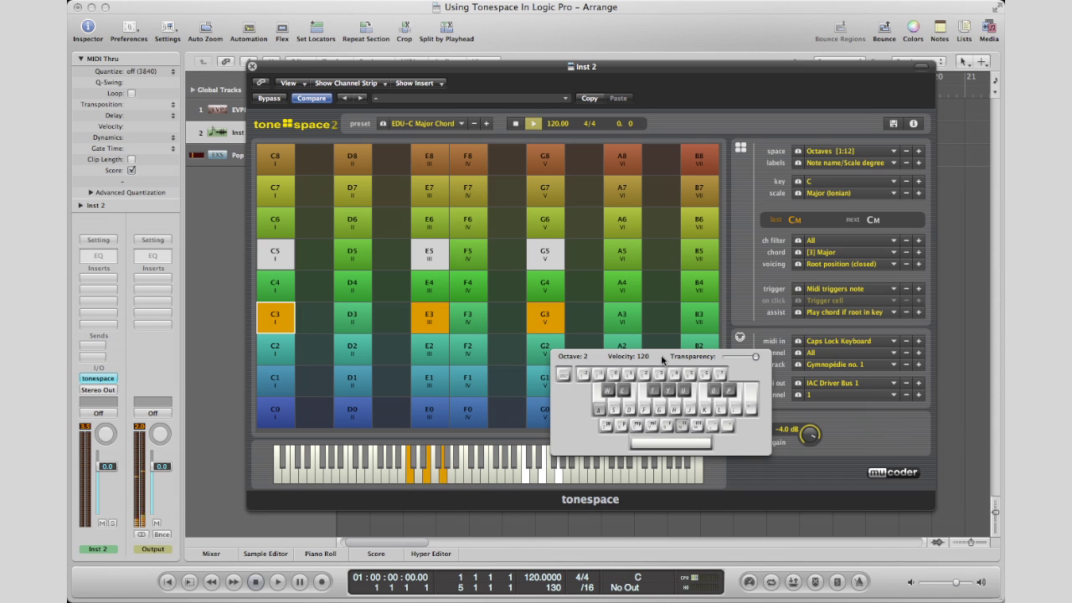
key(space)
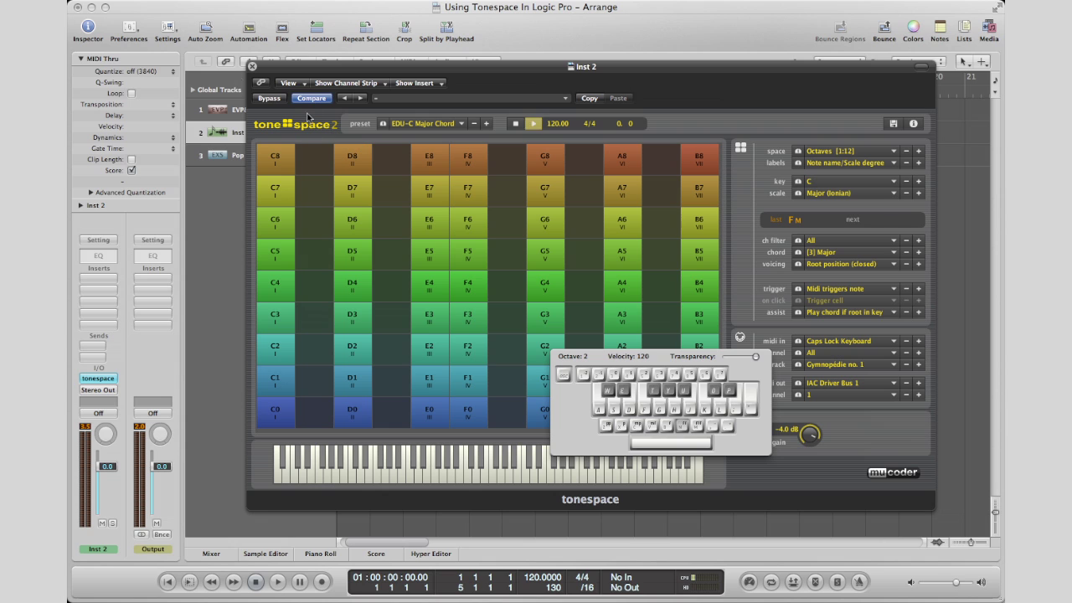
Close the tonespace window, select the Pop Piano track and set a cycle range from bar 6 to bar 10
click(252, 66)
click(253, 156)
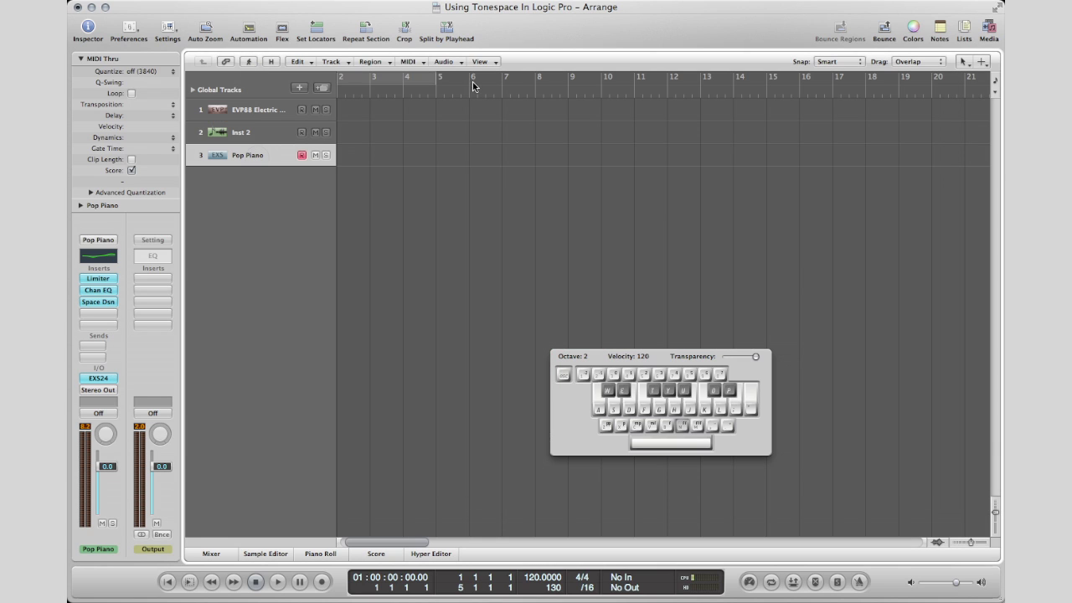
drag(473, 85, 599, 77)
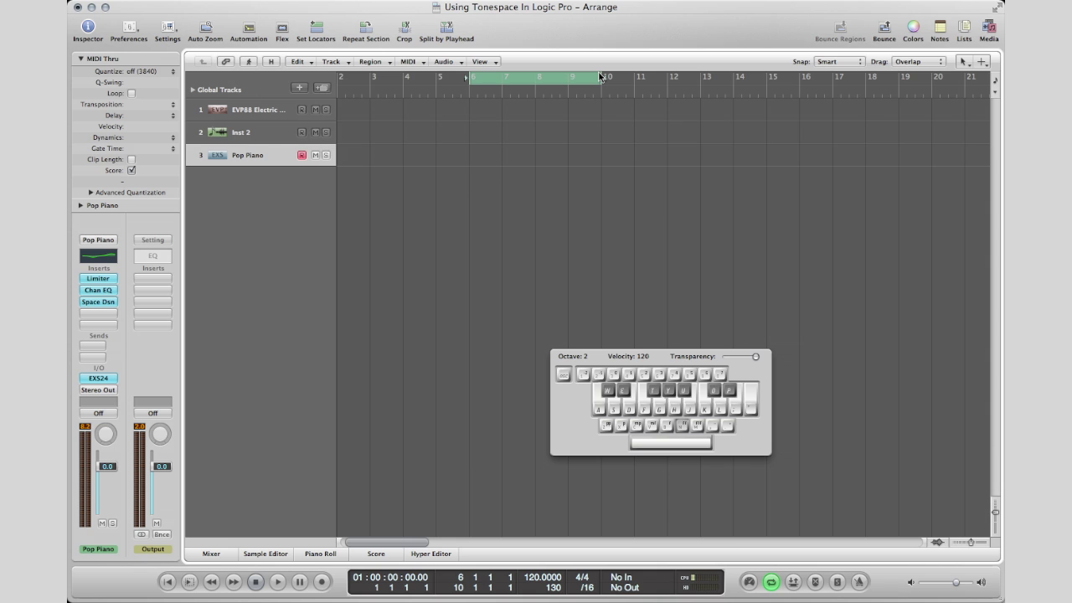
Rehearse tonespace chords on the Pop Piano track with the Caps Lock Keyboard, including C, D, E, F and G
key(a)
key(a)
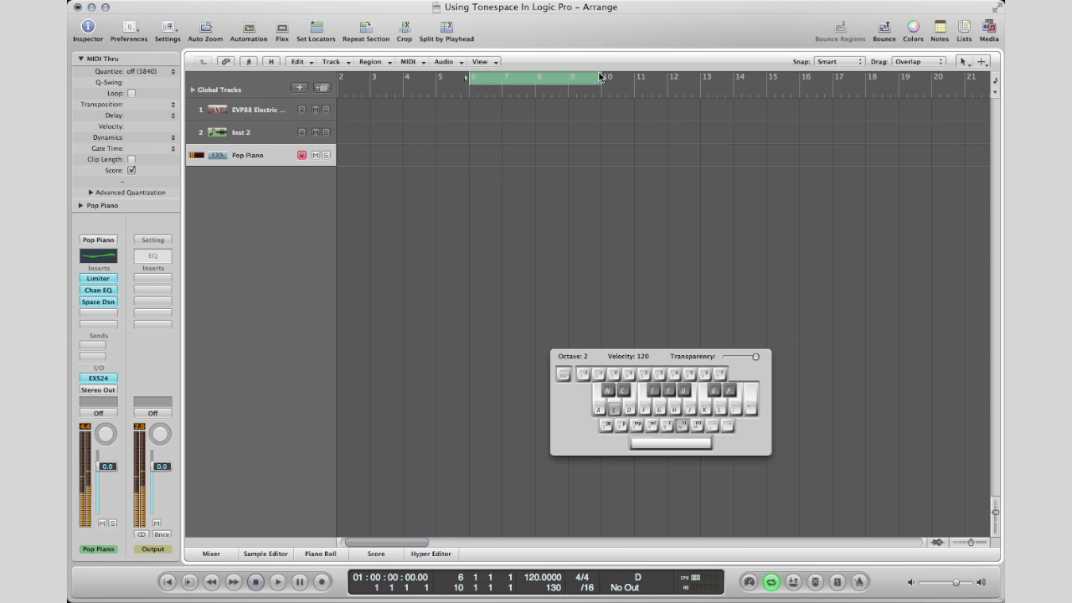
key(s)
key(d)
key(j)
key(f)
key(f)
key(d)
key(a)
key(g)
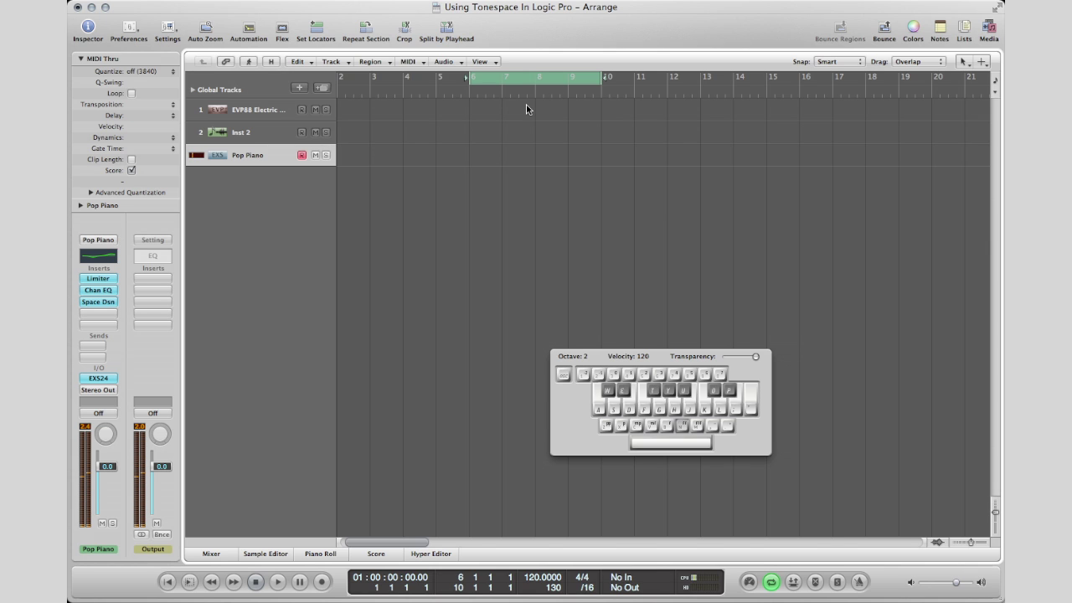
Record the one-bar chords C, D, E and D on the Pop Piano track over bars 6 to 10
key(r)
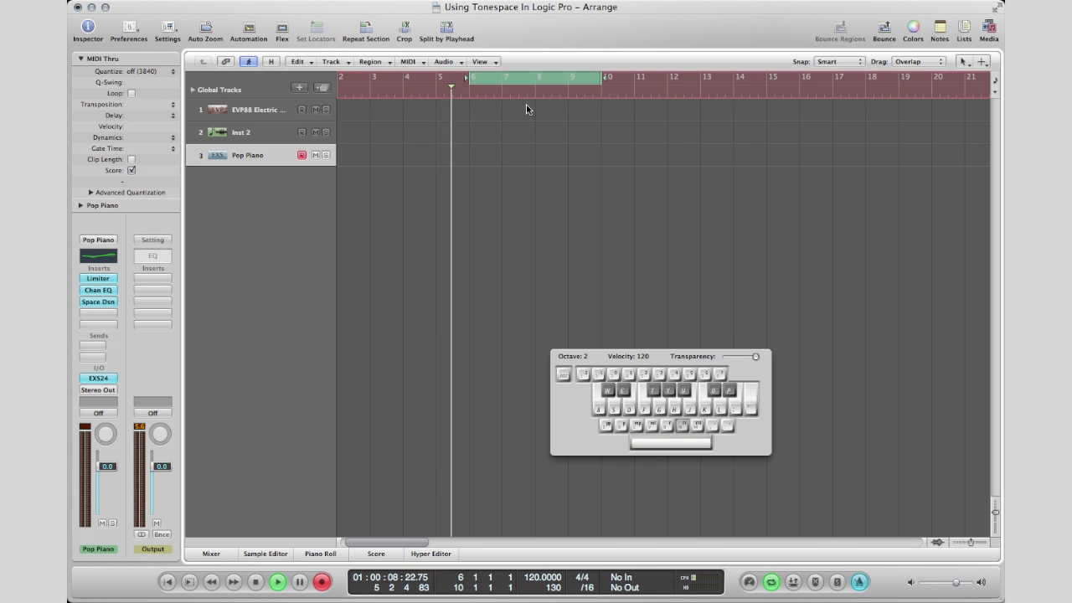
key(a)
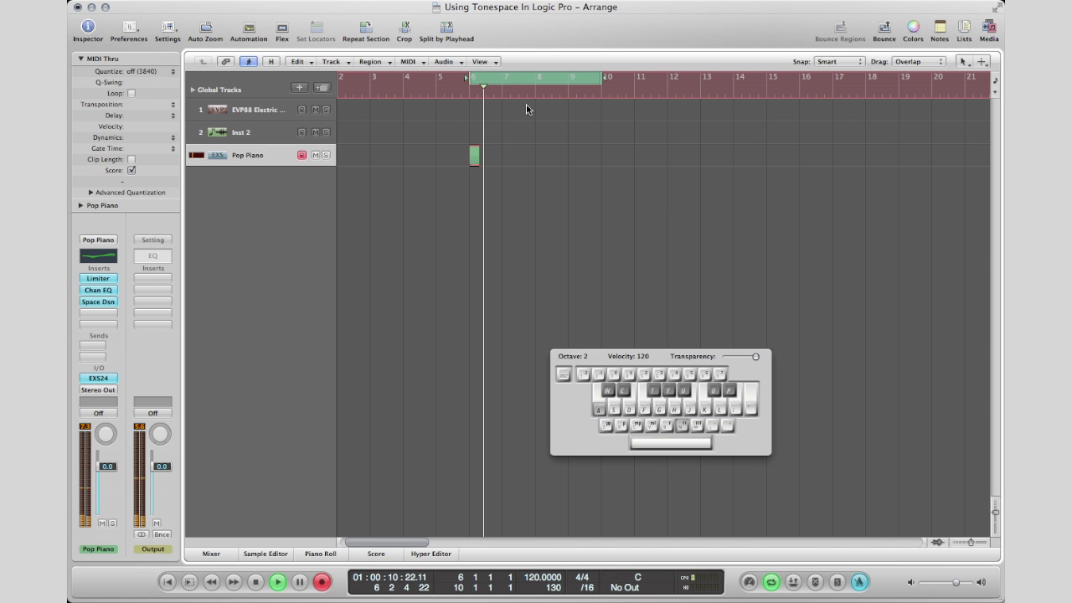
key(s)
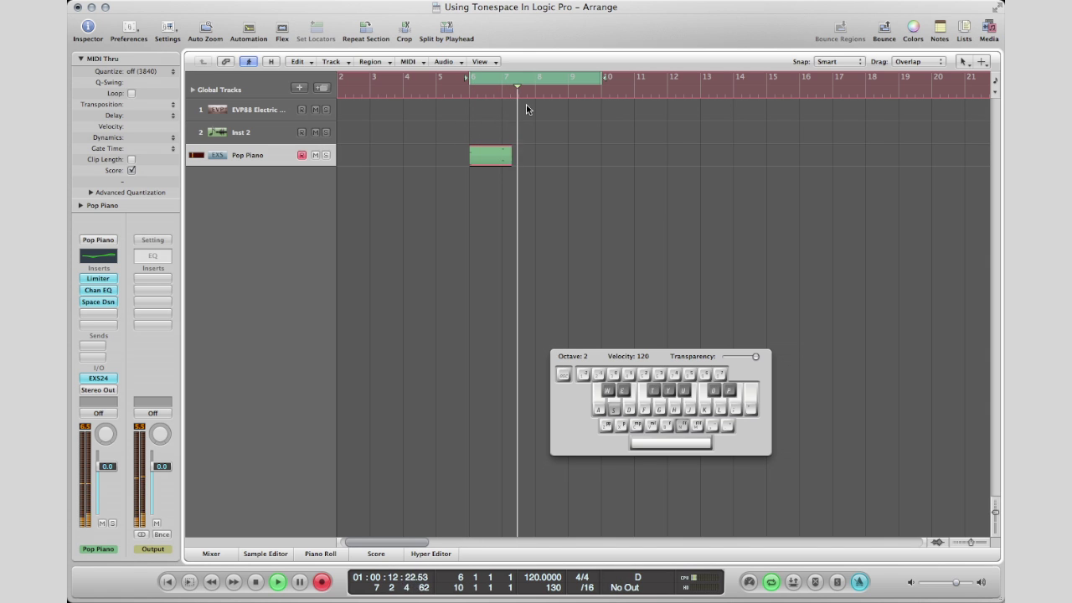
key(d)
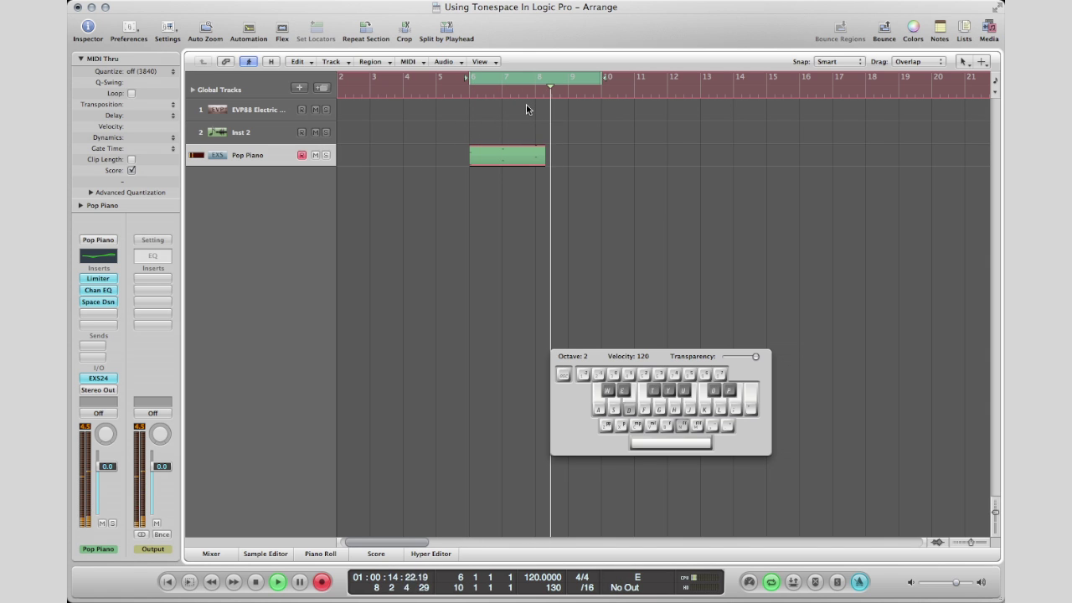
key(s)
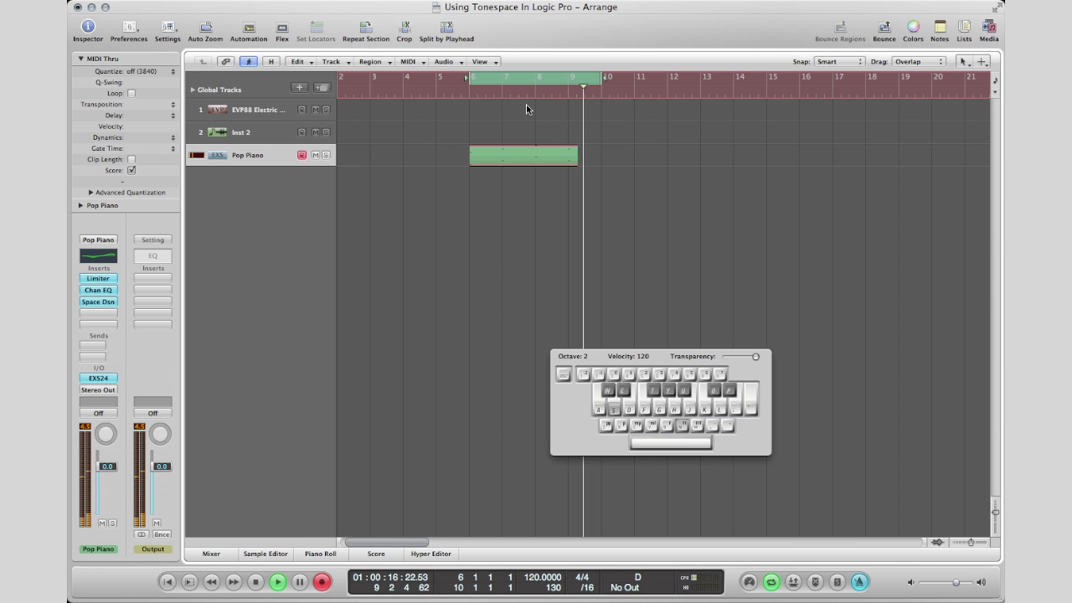
key(space)
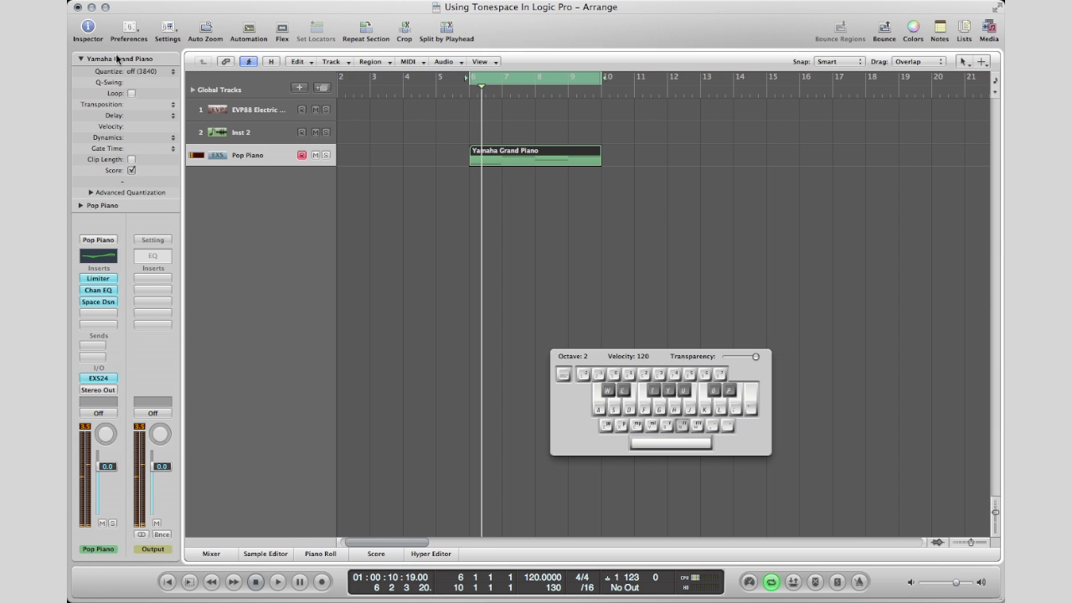
Quantize the recorded Pop Piano region to 1/16-Note, play it back briefly and open it in the Piano Roll
click(151, 77)
click(146, 10)
key(space)
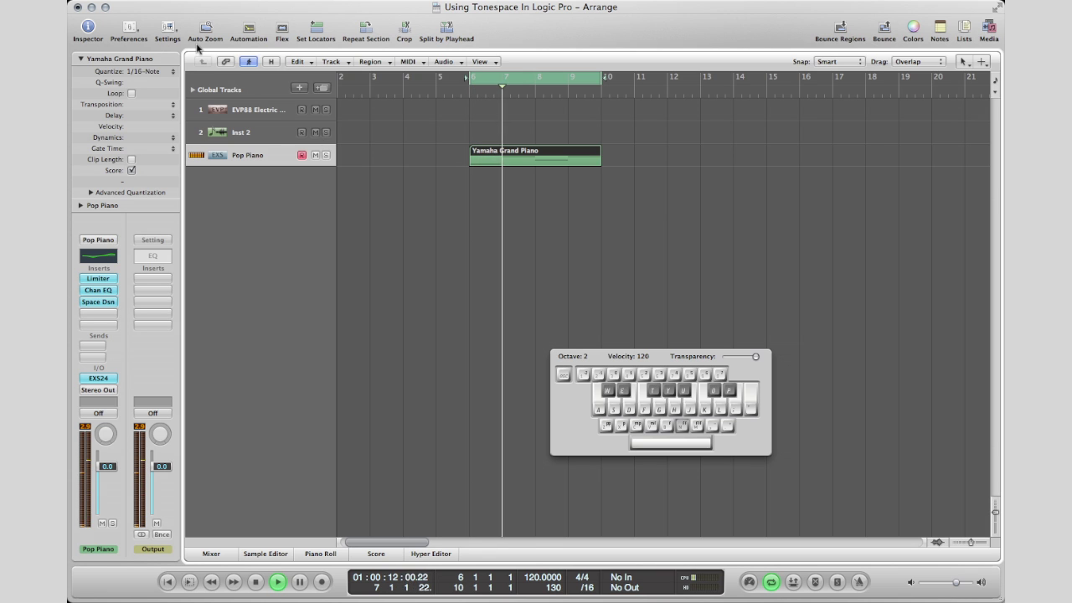
key(space)
double_click(502, 160)
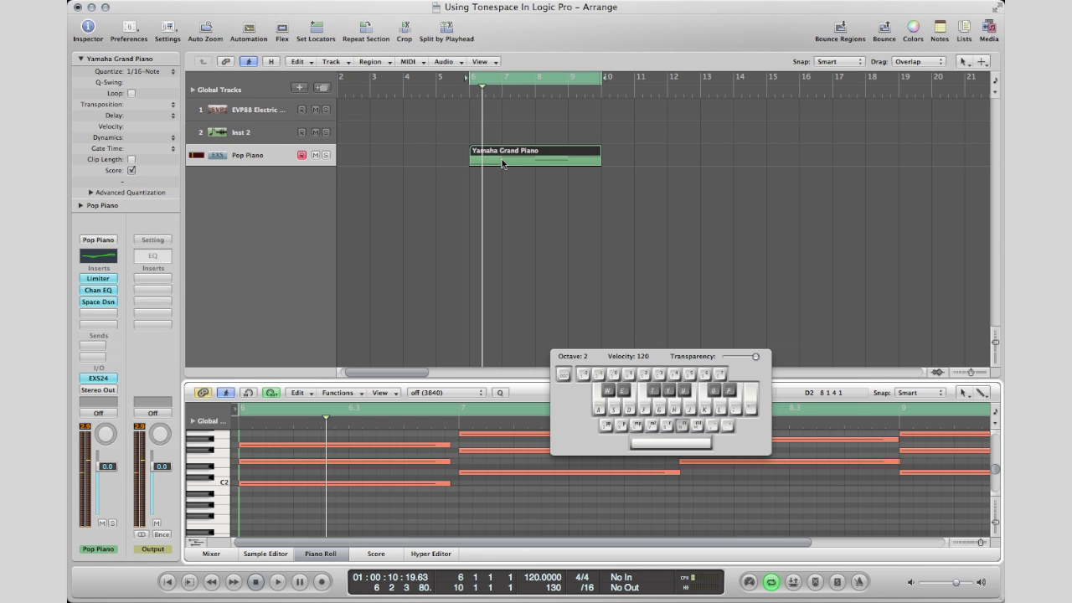
Reopen tonespace on the Inst 2 track and move the Caps Lock Keyboard below the chord grid
click(237, 132)
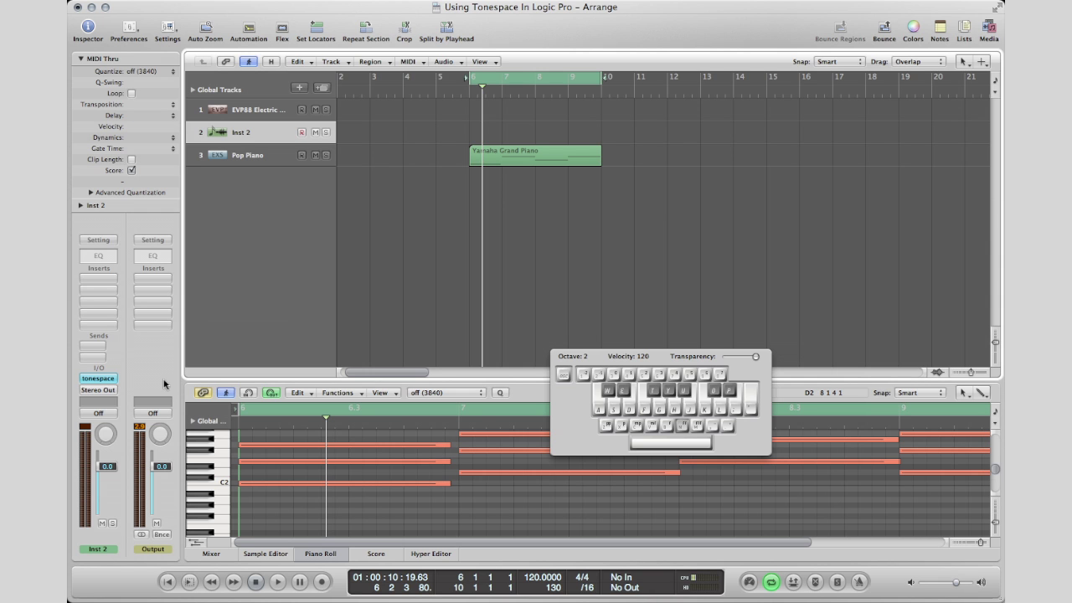
click(89, 379)
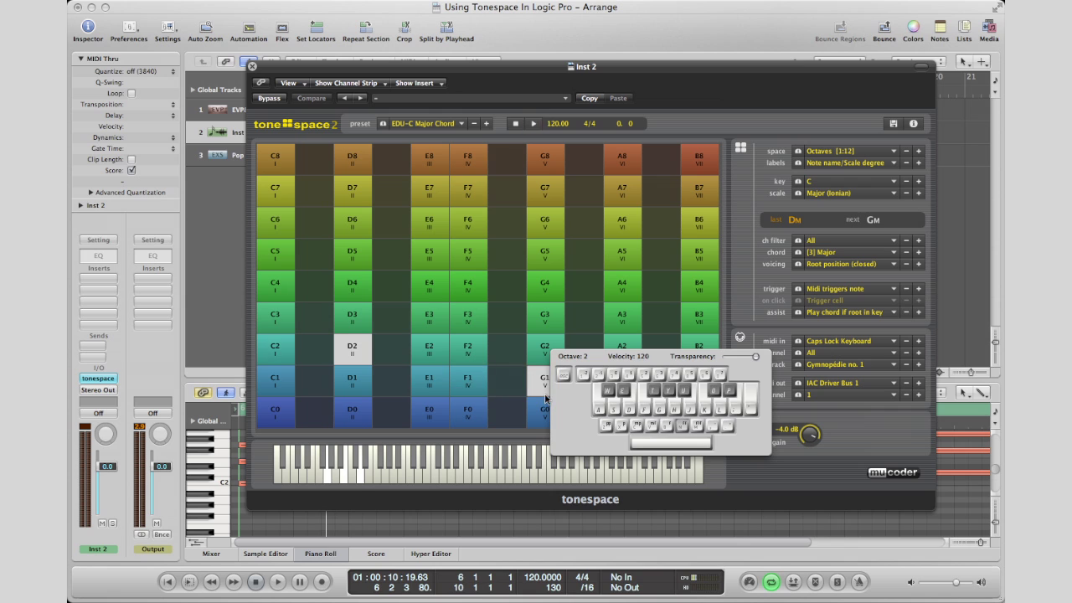
drag(612, 358, 574, 440)
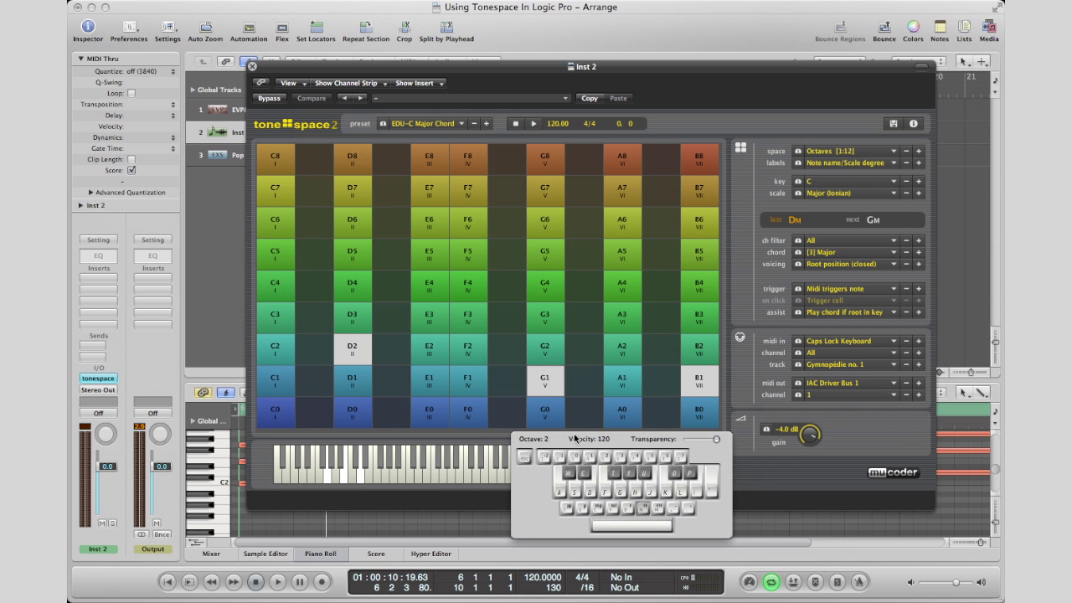